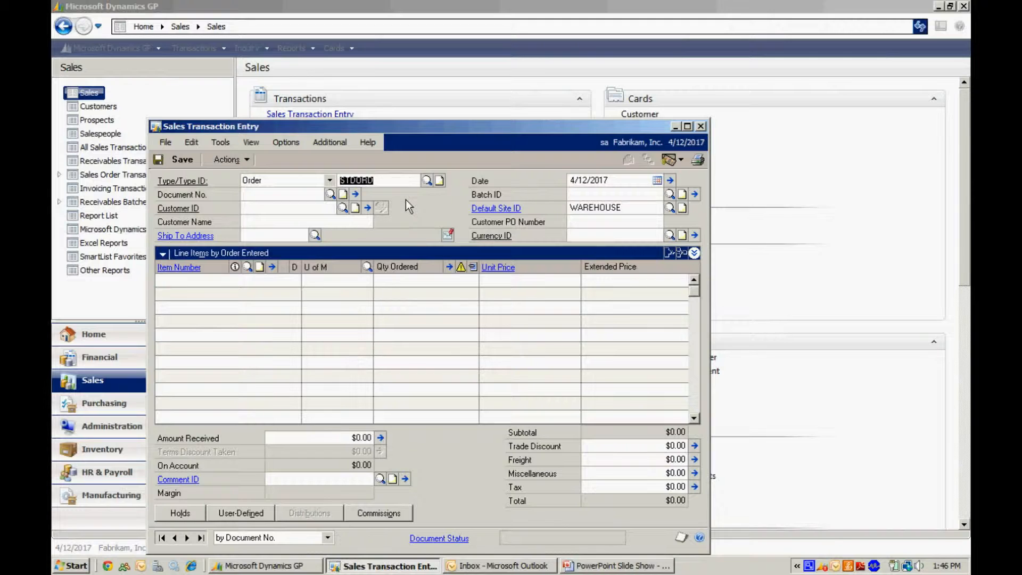
- Set the order's type ID to DROP-SHIP and review the setup of that order type
{"action": "key", "text": "ctrl+q"}
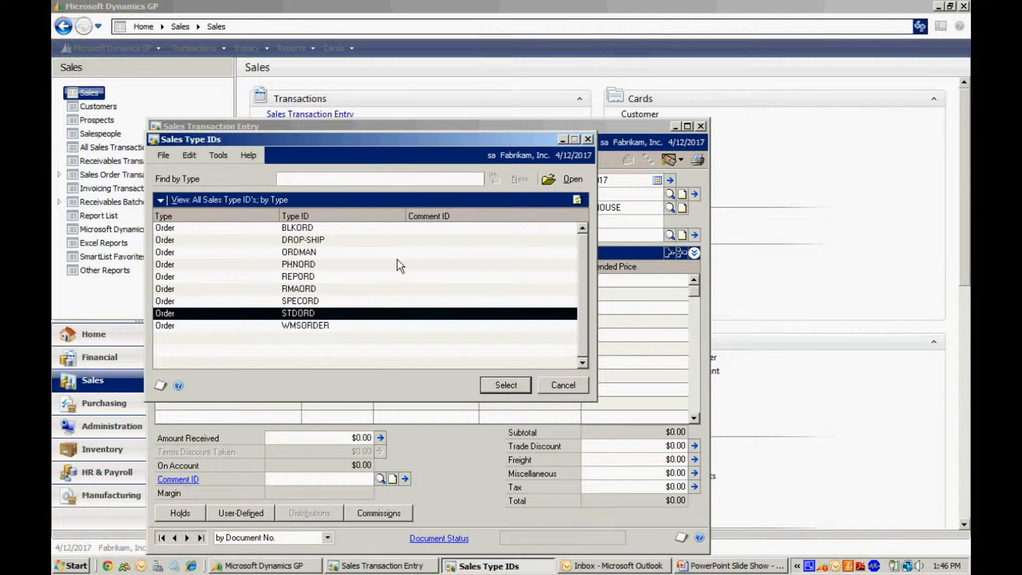
{"action": "double_click", "coordinate": [310, 241]}
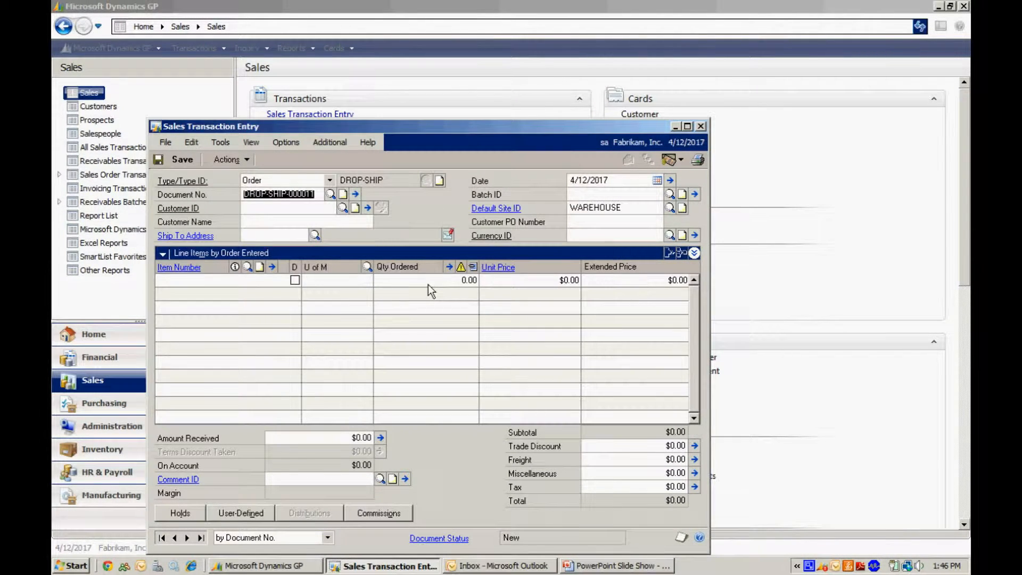
{"action": "left_click", "coordinate": [183, 181]}
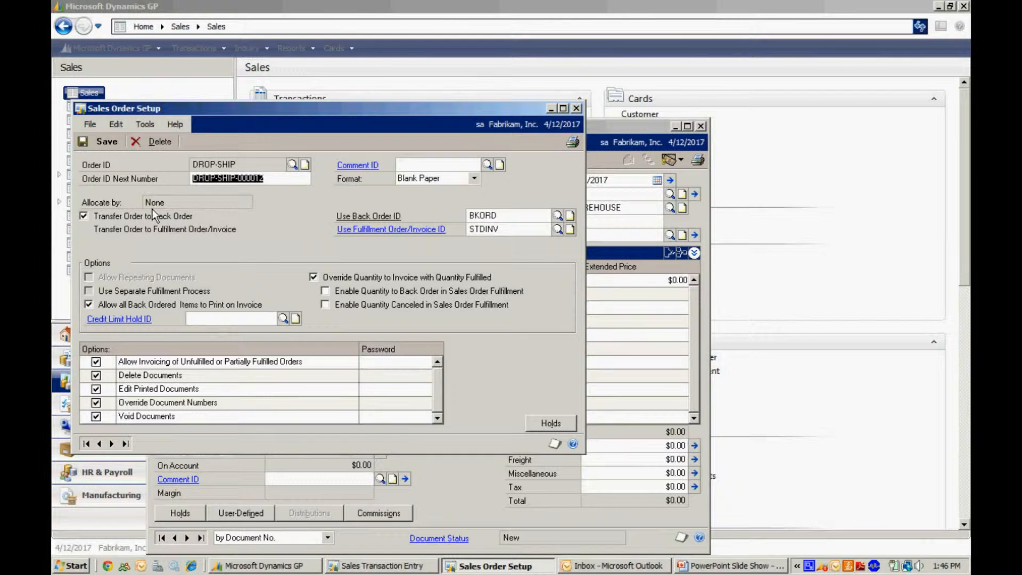
{"action": "left_click", "coordinate": [576, 109]}
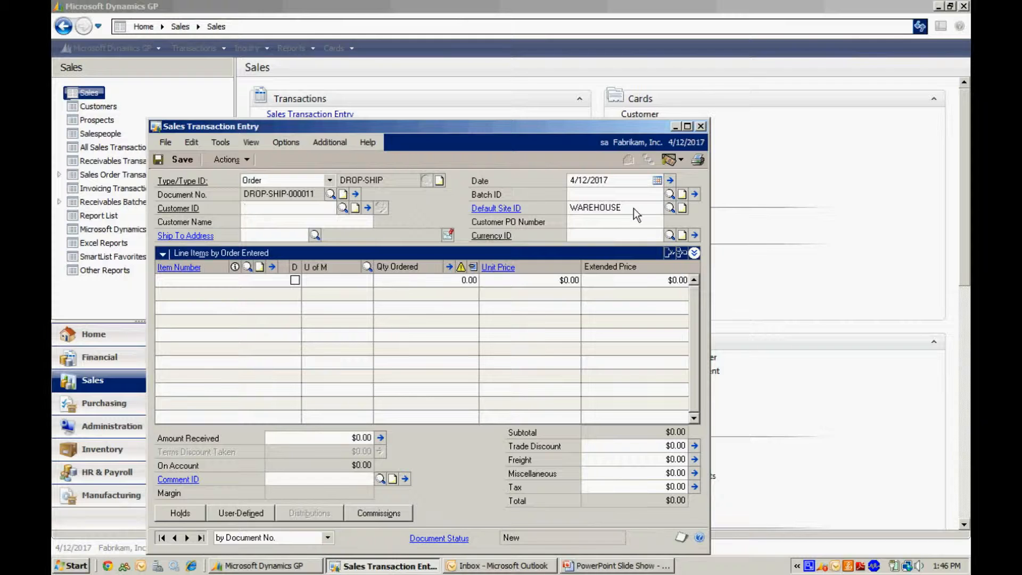
- Enter Adam Park Resort as the customer and assign the order to the DROP SHIP batch
{"action": "key", "text": "ctrl+l"}
{"action": "double_click", "coordinate": [215, 235]}
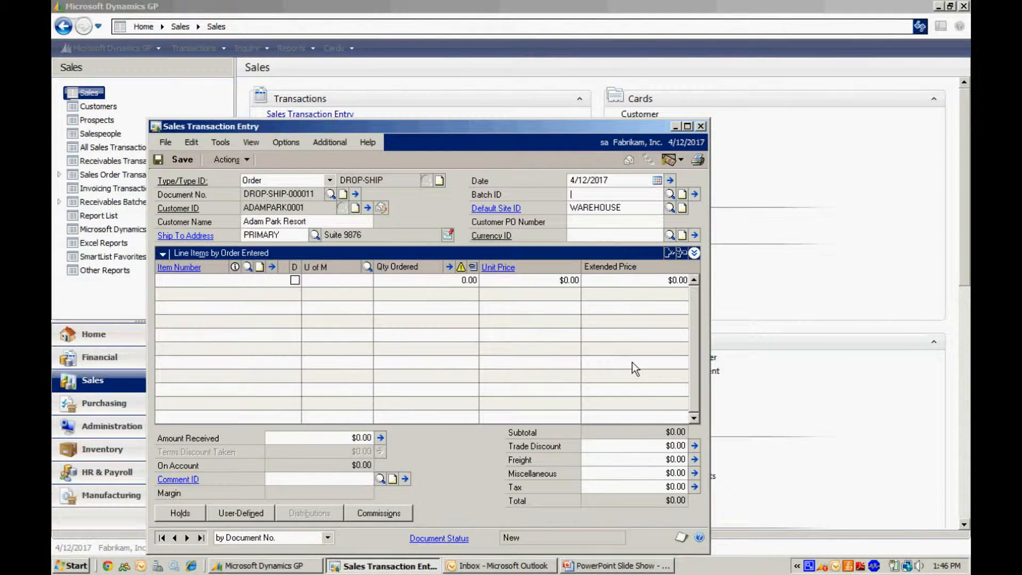
{"action": "type", "text": "DR"}
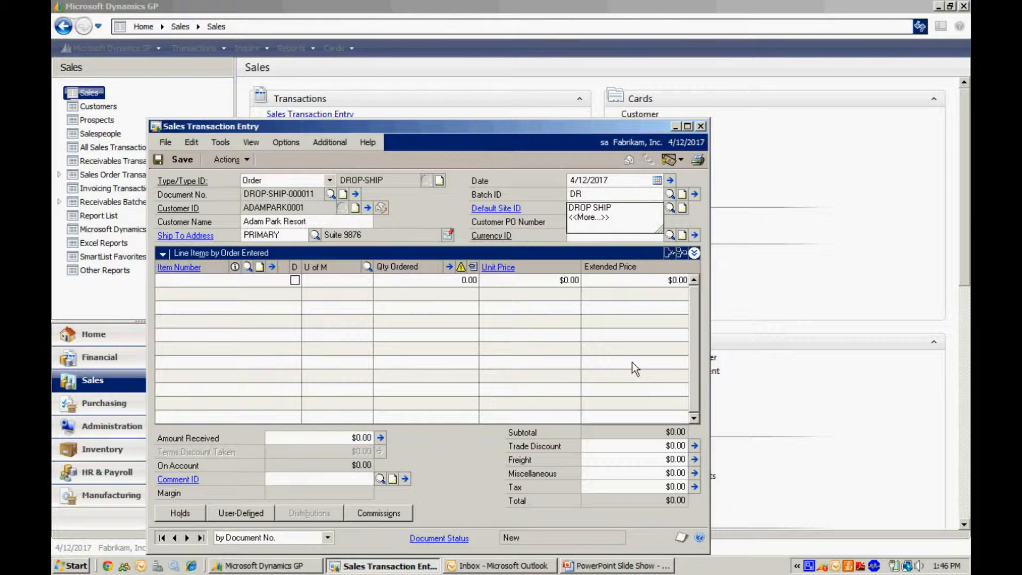
{"action": "key", "text": "ctrl+l"}
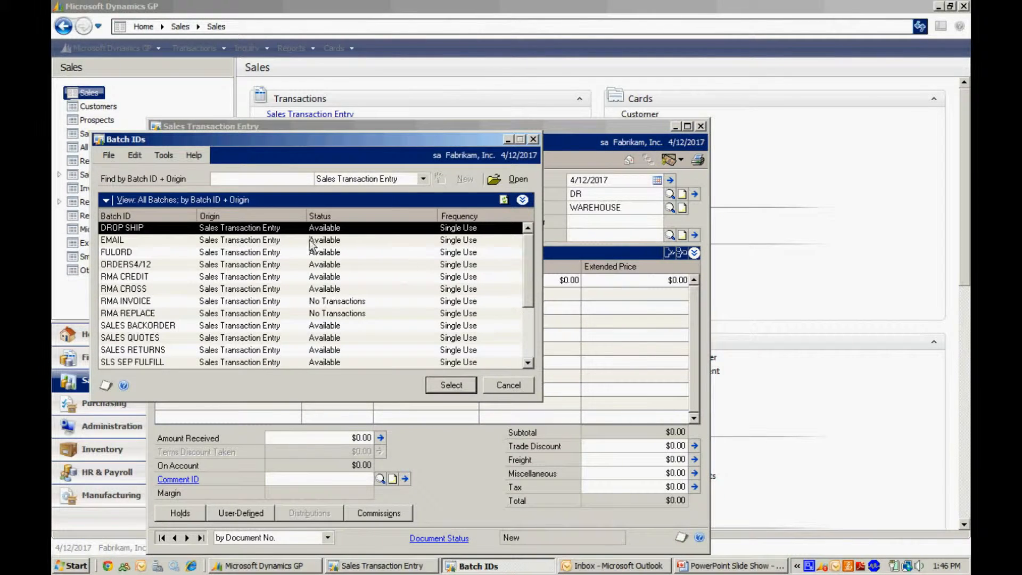
{"action": "left_click", "coordinate": [451, 385]}
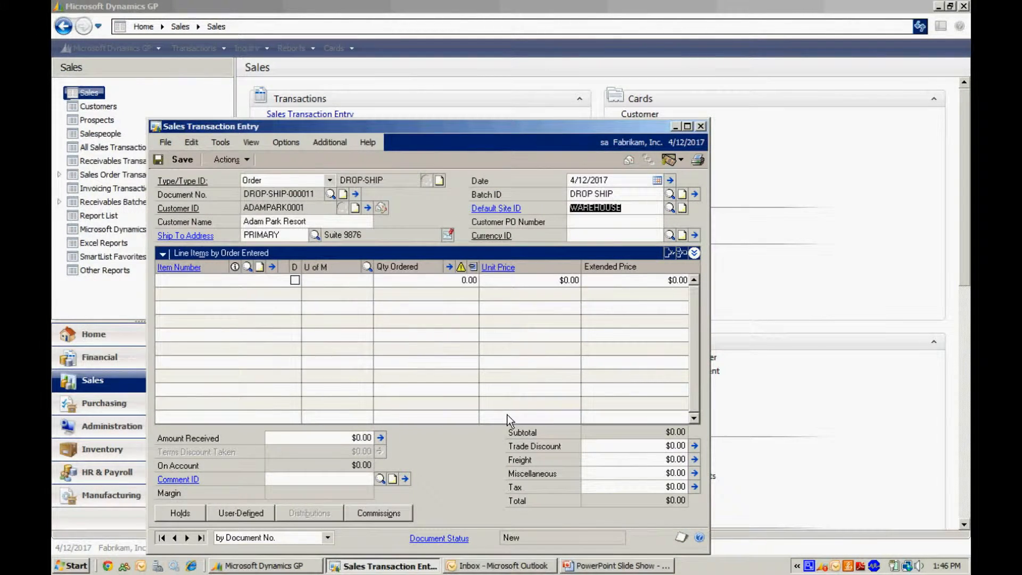
- Add item ACCS-CRD-12WH to the first order line with a quantity of 40
{"action": "key", "text": "Tab"}
{"action": "key", "text": "Tab"}
{"action": "key", "text": "Tab"}
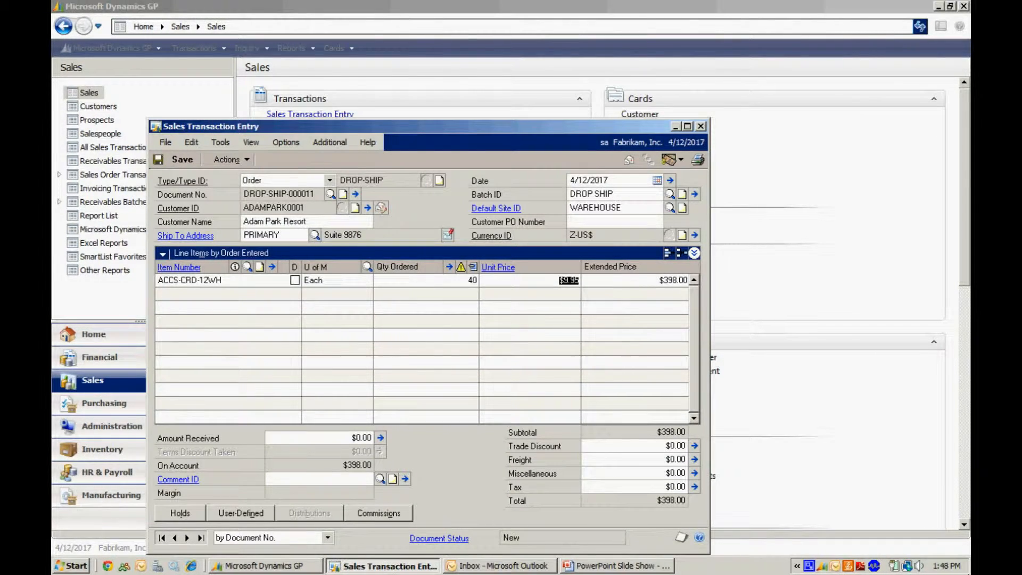
{"action": "key", "text": "Tab"}
{"action": "key", "text": "Tab"}
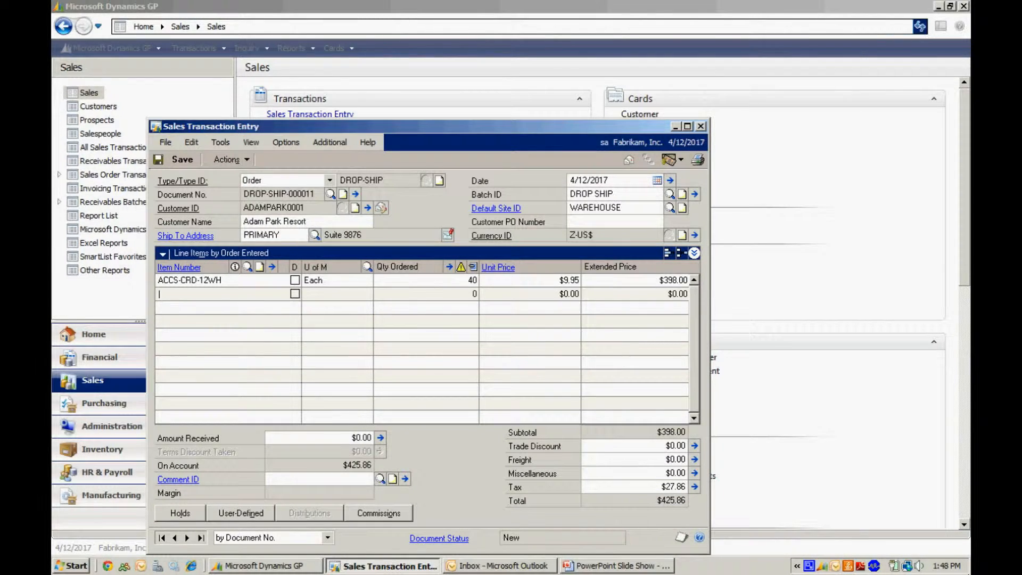
- Add item ACCS-CRD-25BK to the second order line with a quantity of 40
{"action": "type", "text": "A"}
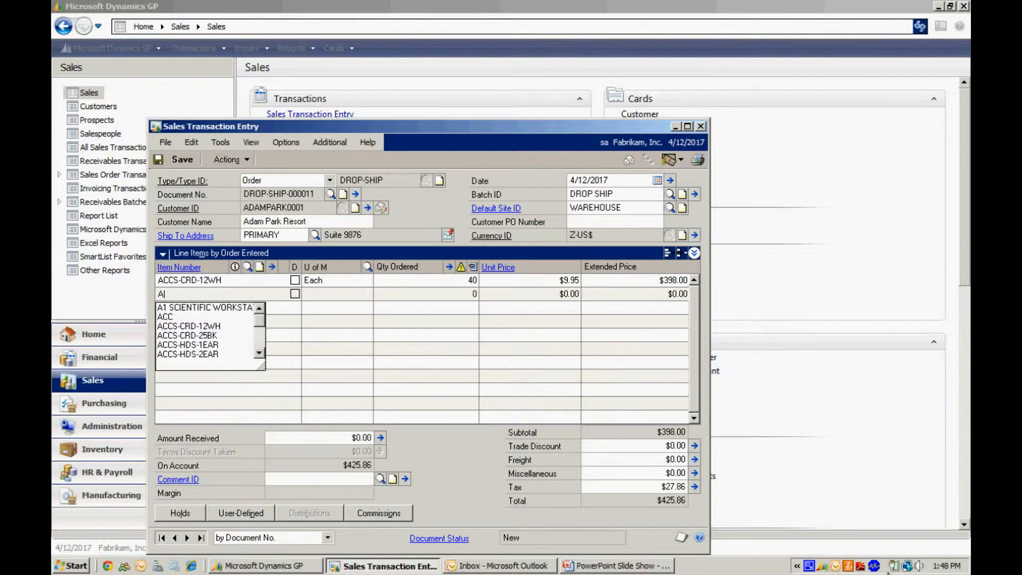
{"action": "left_click", "coordinate": [208, 335]}
{"action": "key", "text": "Tab"}
{"action": "type", "text": "40"}
{"action": "key", "text": "Tab"}
{"action": "key", "text": "Tab"}
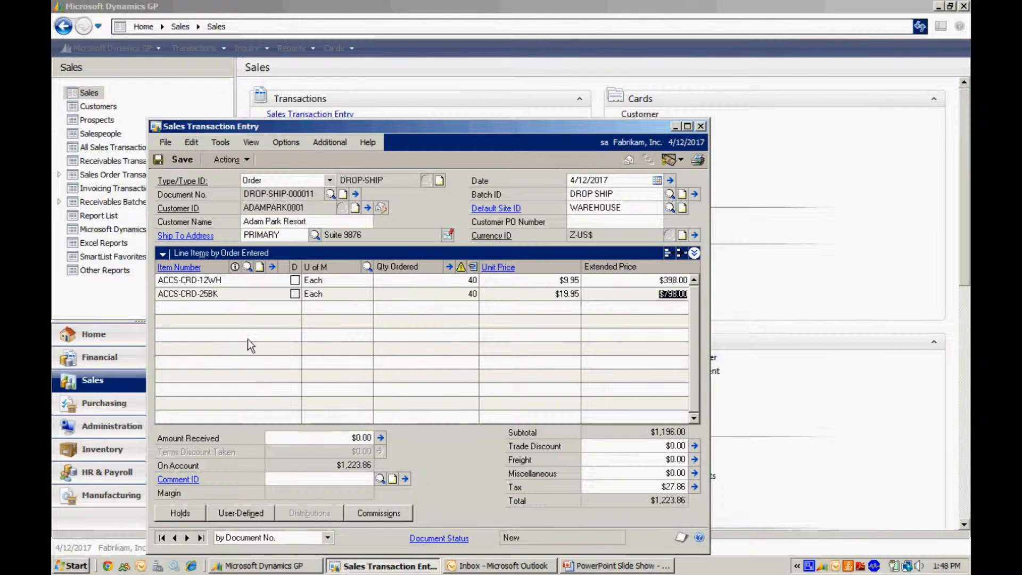
- Mark both line items as drop-ship, review the expanded line details and save the order
{"action": "left_click", "coordinate": [295, 280]}
{"action": "left_click", "coordinate": [295, 294]}
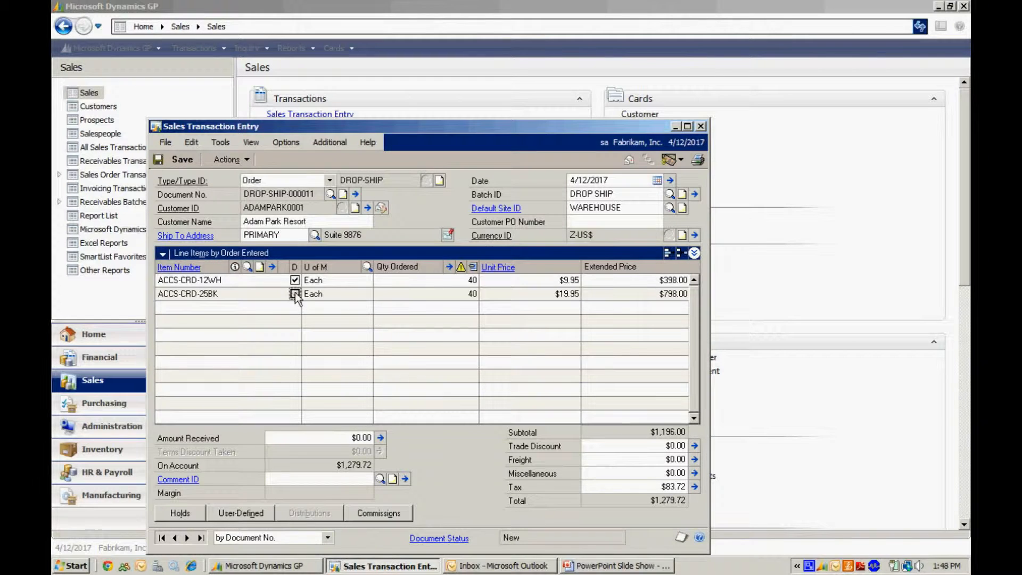
{"action": "left_click", "coordinate": [694, 253]}
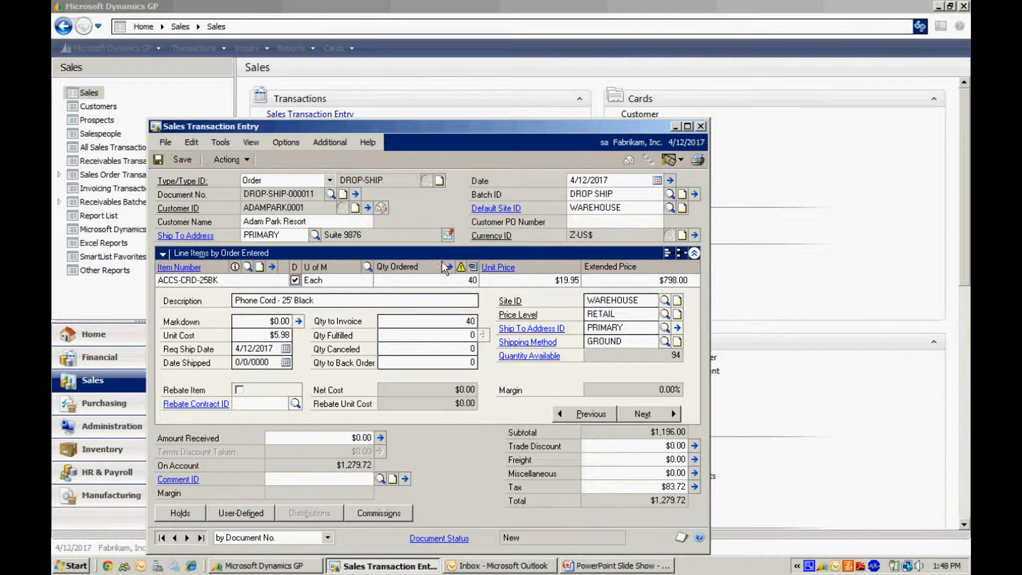
{"action": "left_click", "coordinate": [179, 161]}
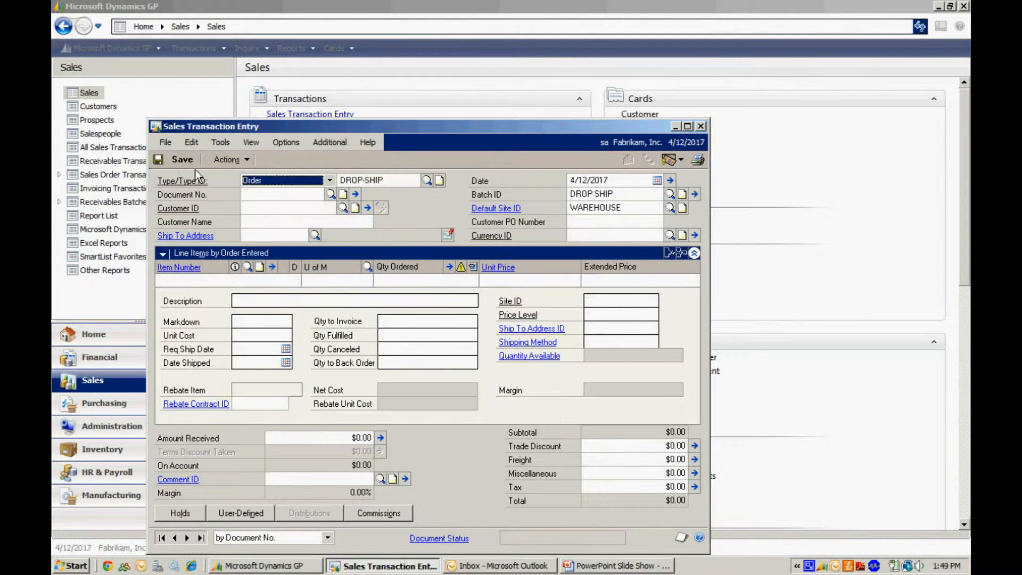
- Look up the saved orders in the DROP SHIP batch and leave Sales Transaction Entry
{"action": "left_click", "coordinate": [330, 194]}
{"action": "left_click", "coordinate": [343, 193]}
{"action": "left_click", "coordinate": [325, 277]}
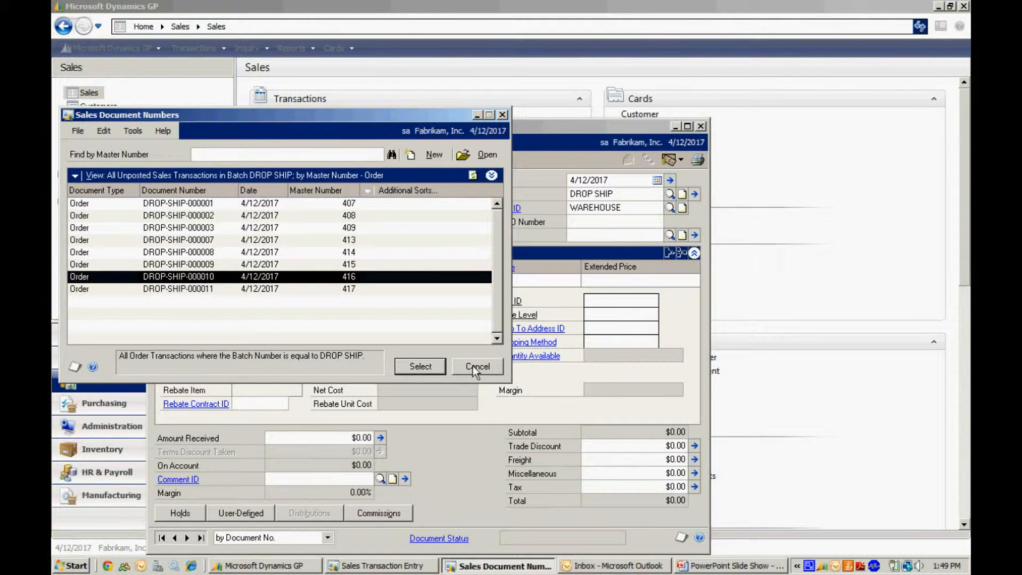
{"action": "left_click", "coordinate": [502, 115]}
{"action": "left_click", "coordinate": [699, 128]}
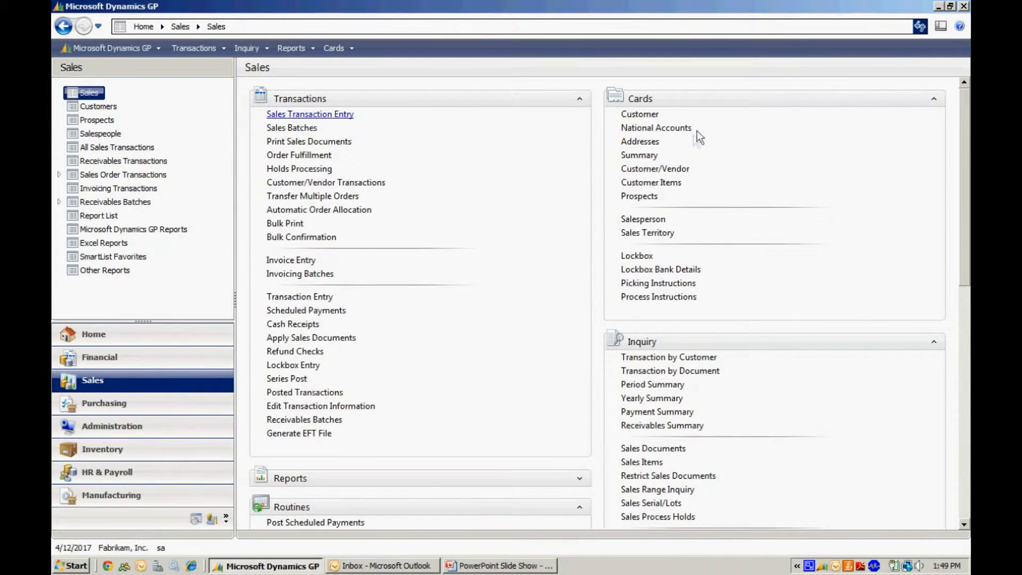
- Run the Sales Range Inquiry with the DROP SHIP inquiry ID and expand the document details
{"action": "left_click", "coordinate": [656, 490]}
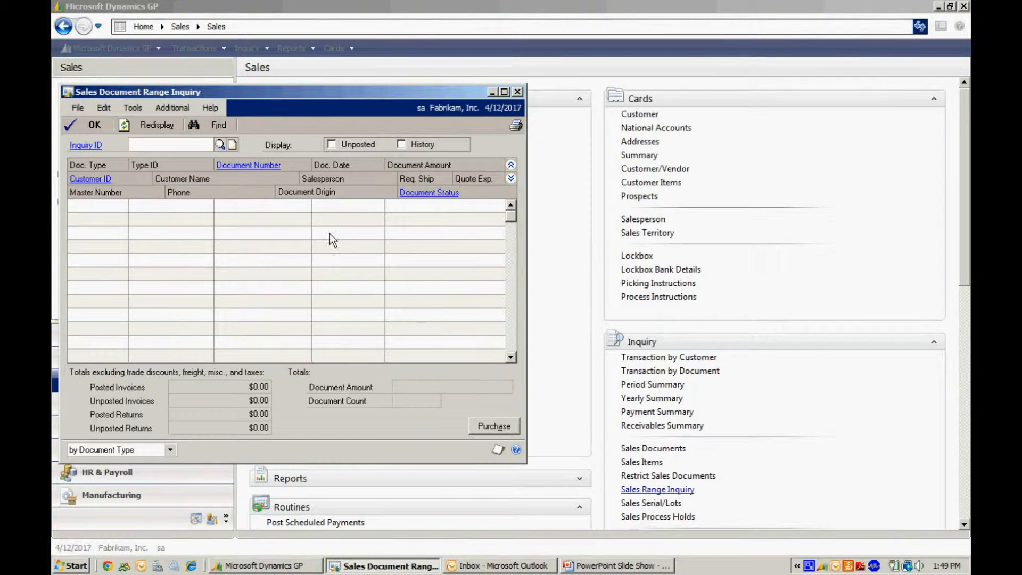
{"action": "left_click", "coordinate": [220, 144]}
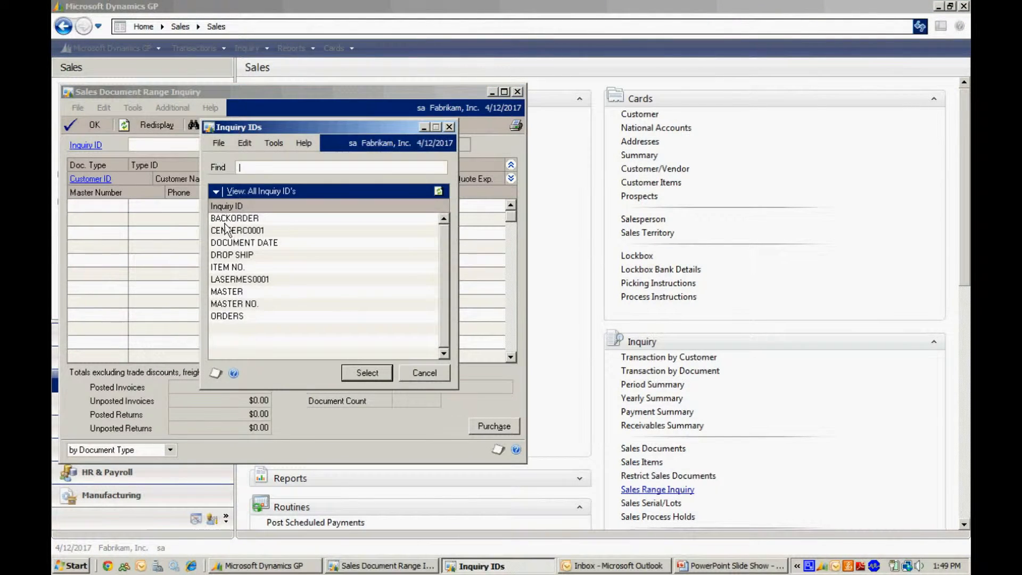
{"action": "left_click", "coordinate": [233, 255]}
{"action": "left_click", "coordinate": [367, 373]}
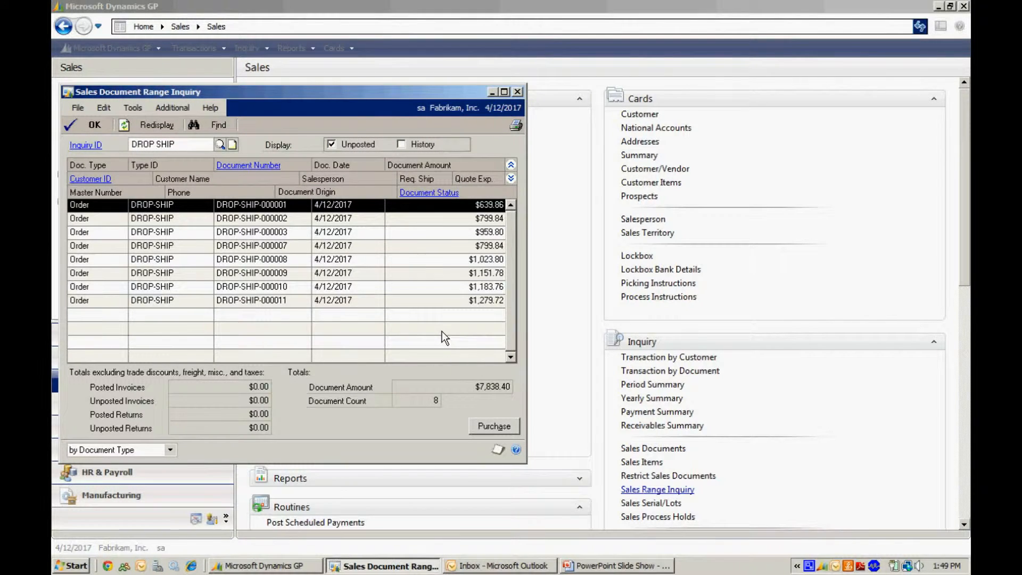
{"action": "left_click", "coordinate": [511, 180]}
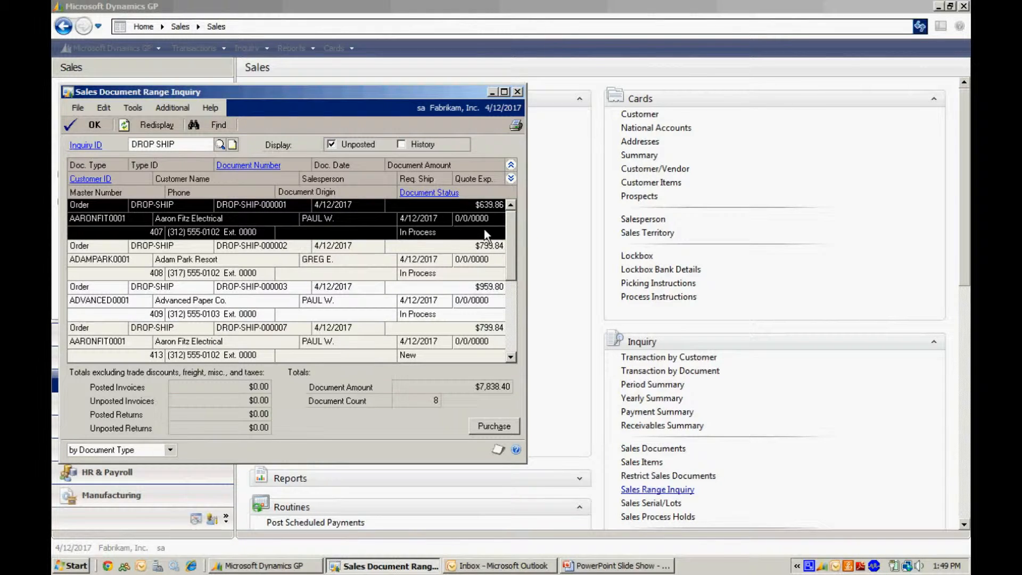
- Generate purchase orders for the listed drop-ship orders and send the generation register to the screen
{"action": "left_click", "coordinate": [493, 427]}
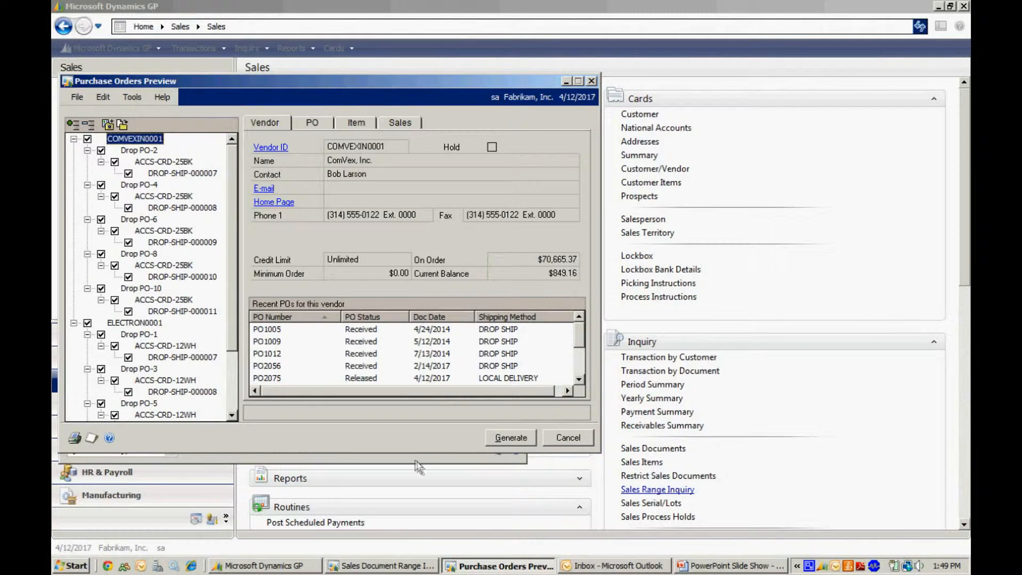
{"action": "left_click_drag", "start_coordinate": [406, 453], "coordinate": [394, 525]}
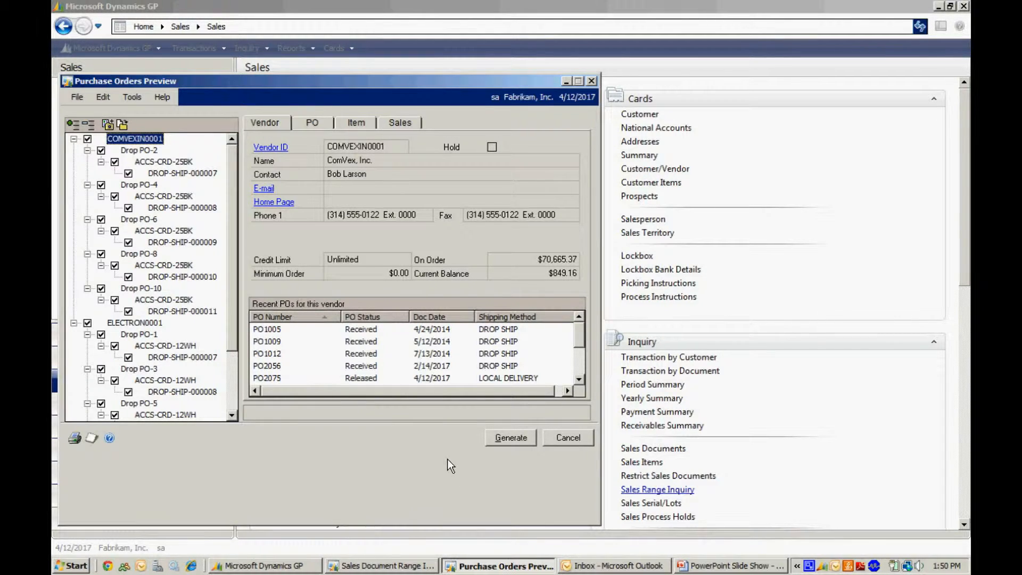
{"action": "left_click", "coordinate": [515, 443]}
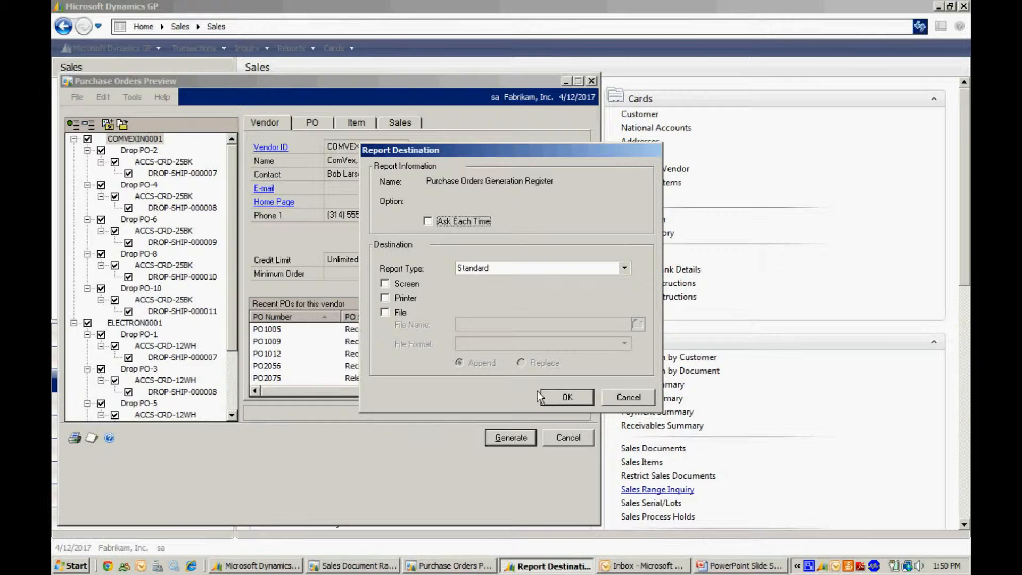
{"action": "left_click", "coordinate": [385, 284]}
{"action": "left_click", "coordinate": [566, 397]}
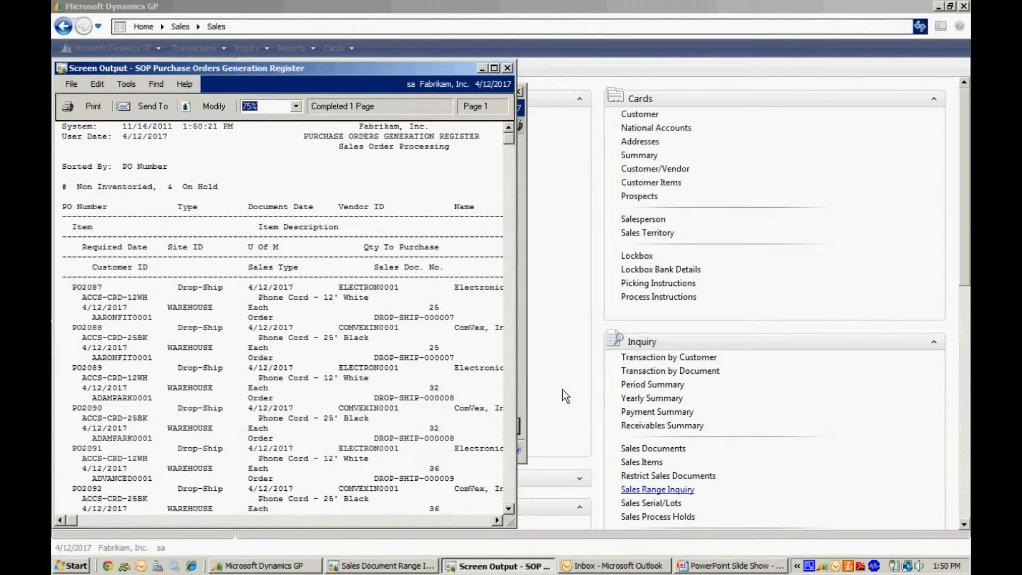
- Review the purchase orders generation register at full size, and close it together with the sales document inquiry
{"action": "left_click", "coordinate": [494, 68]}
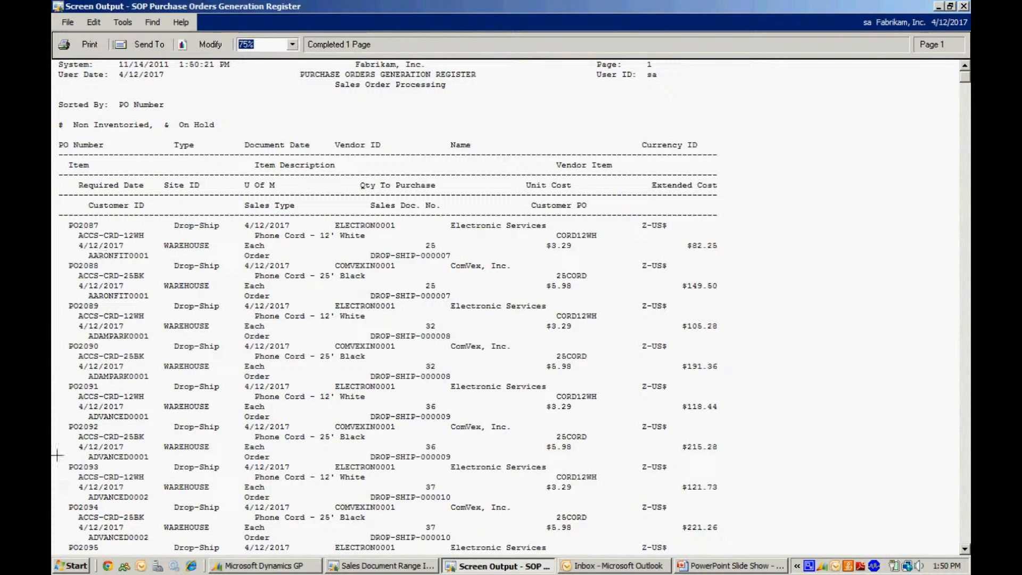
{"action": "left_click", "coordinate": [964, 7]}
{"action": "left_click", "coordinate": [517, 92]}
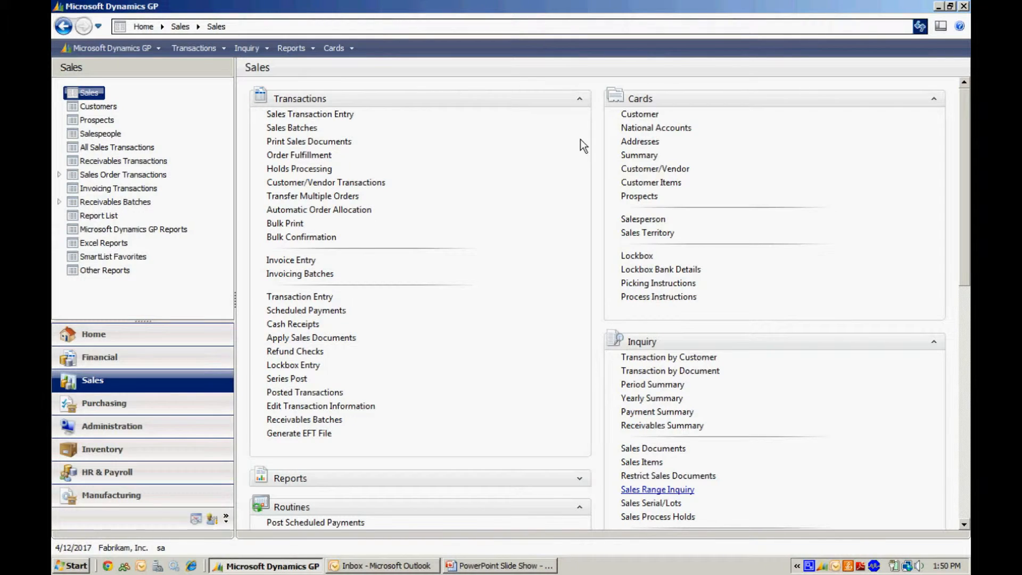
- Set up purchasing document printing to e-mail instead of print purchase orders, excluding the Released, Change Order, Received and Canceled statuses
{"action": "left_click", "coordinate": [184, 407]}
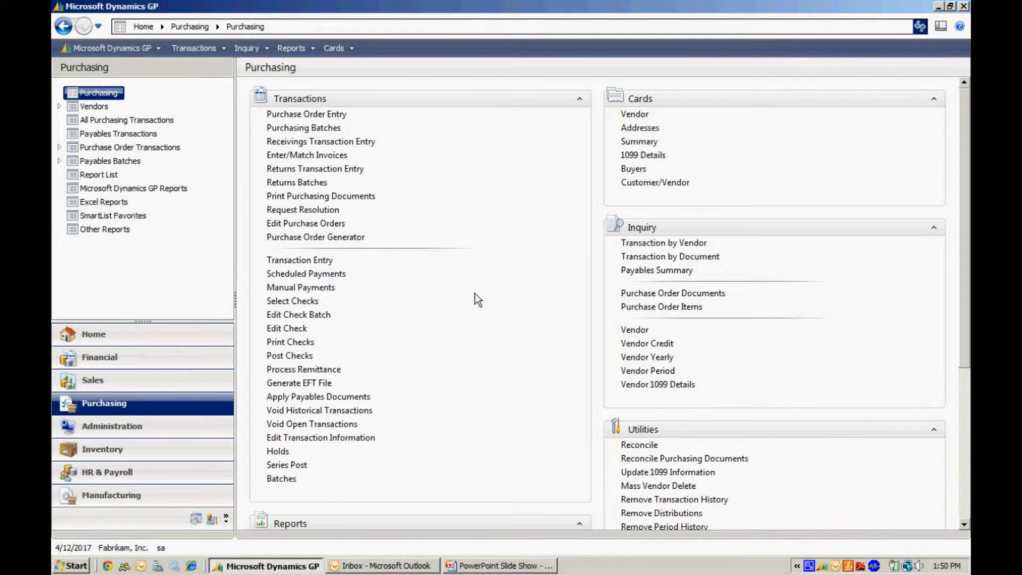
{"action": "left_click", "coordinate": [343, 197]}
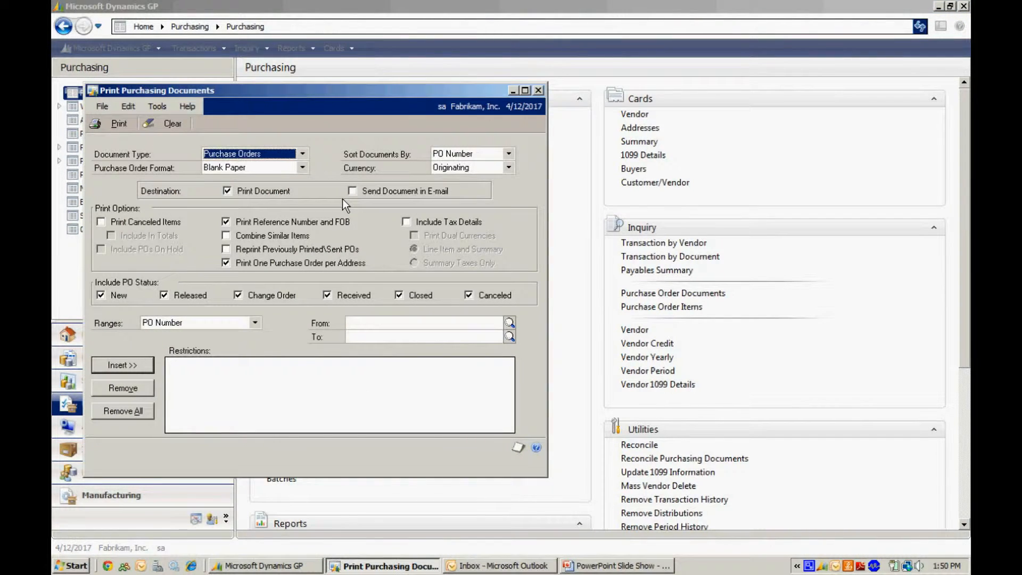
{"action": "left_click", "coordinate": [352, 190]}
{"action": "left_click", "coordinate": [228, 191]}
{"action": "left_click", "coordinate": [177, 296]}
{"action": "left_click", "coordinate": [255, 296]}
{"action": "left_click", "coordinate": [345, 294]}
{"action": "left_click", "coordinate": [495, 300]}
- Pick the starting and ending purchase orders of the PO Number range and insert the range as a restriction
{"action": "left_click", "coordinate": [509, 325]}
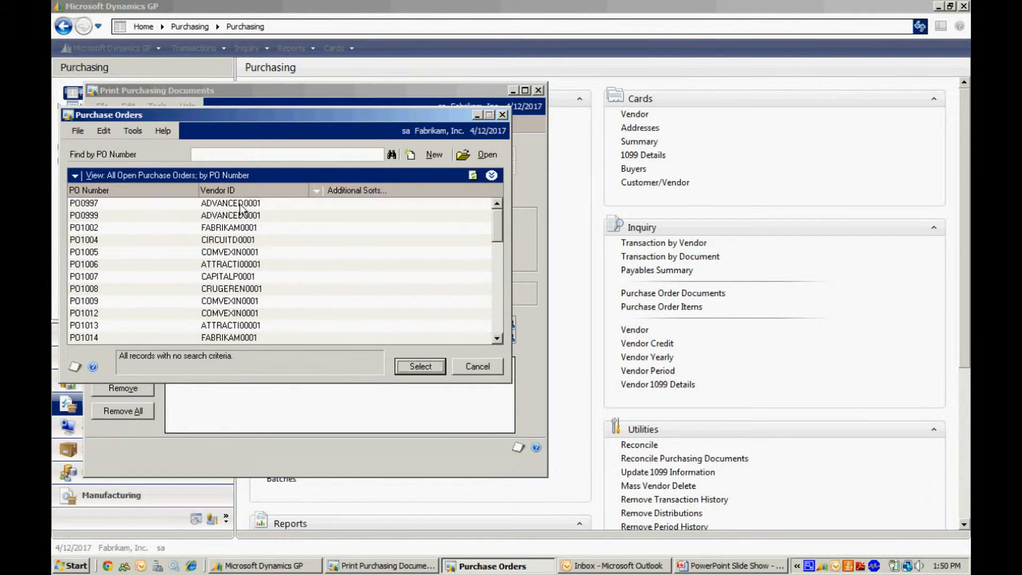
{"action": "double_click", "coordinate": [240, 208]}
{"action": "left_click", "coordinate": [508, 337]}
{"action": "left_click_drag", "start_coordinate": [500, 237], "coordinate": [506, 330]}
{"action": "left_click", "coordinate": [303, 339]}
{"action": "left_click", "coordinate": [410, 367]}
{"action": "left_click", "coordinate": [124, 365]}
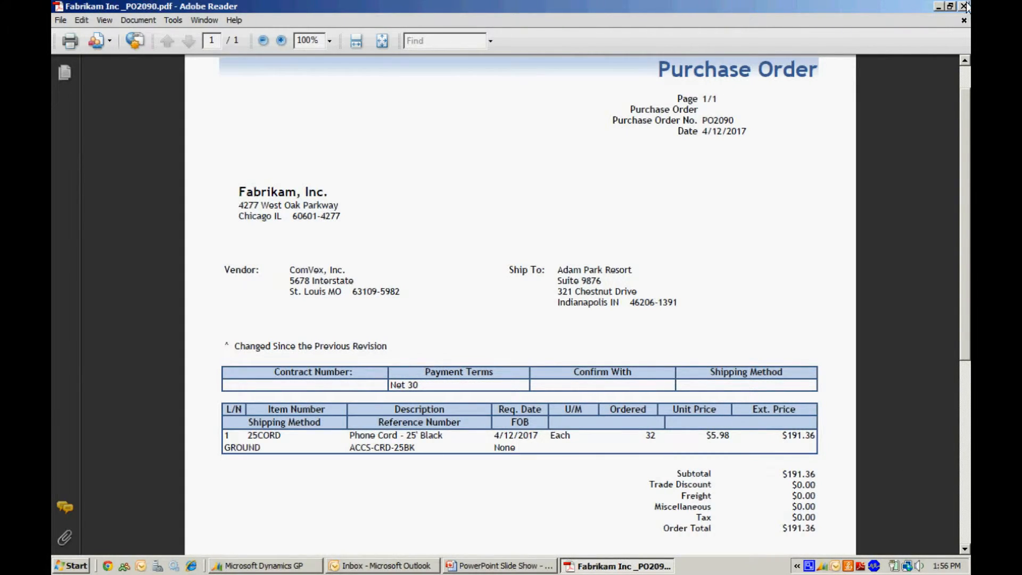
- Switch to Microsoft Dynamics GP and examine the sales commitments for item ACCS-CRD-25BK on the last purchase order
{"action": "left_click", "coordinate": [275, 568]}
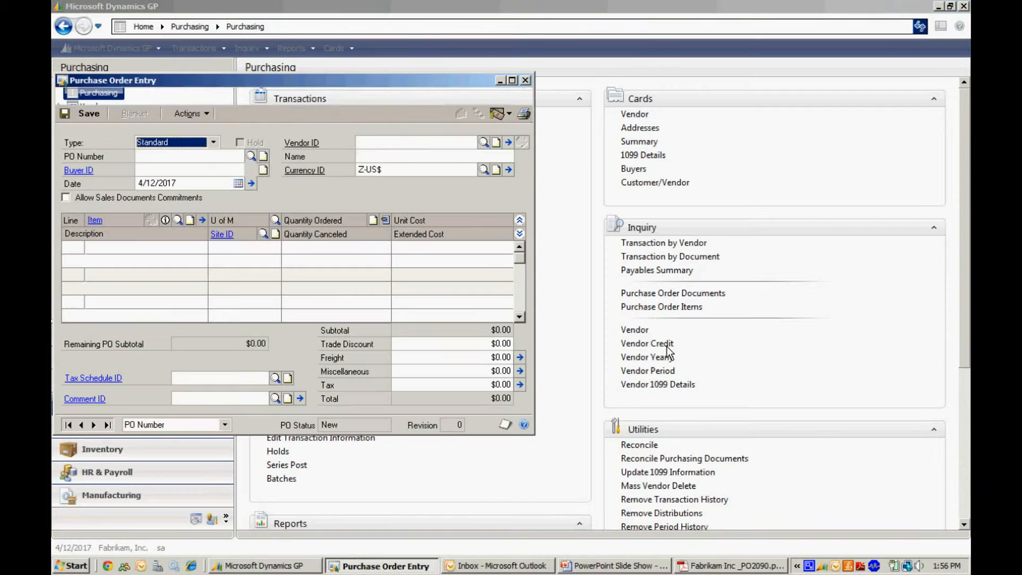
{"action": "left_click", "coordinate": [108, 424]}
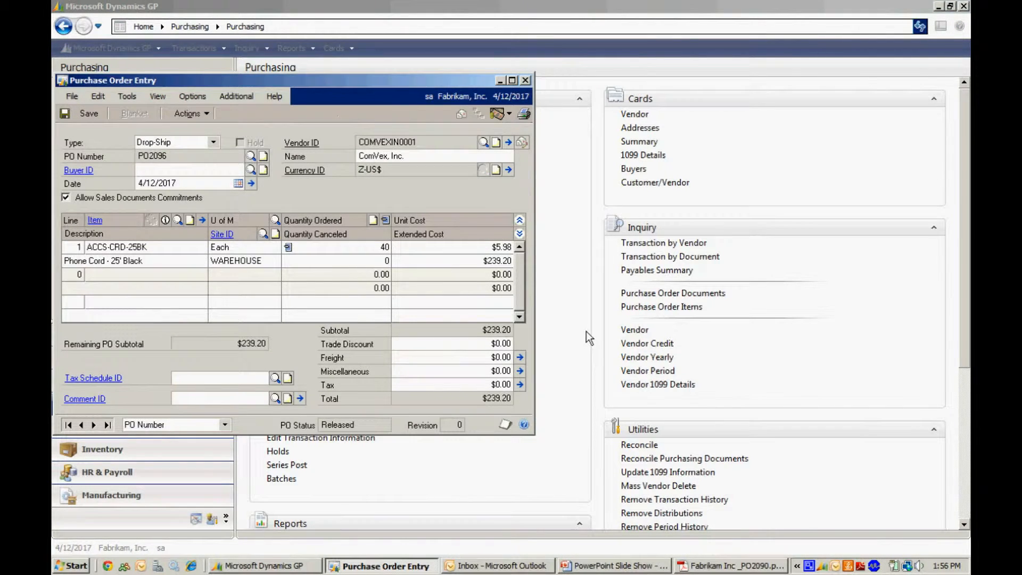
{"action": "left_click", "coordinate": [354, 248]}
{"action": "left_click", "coordinate": [386, 221]}
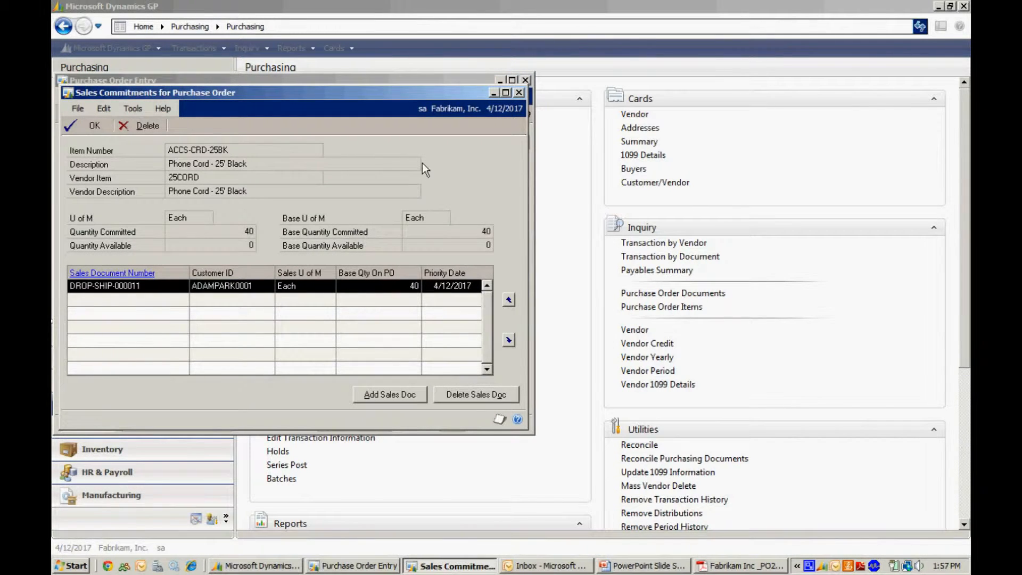
{"action": "left_click", "coordinate": [519, 92]}
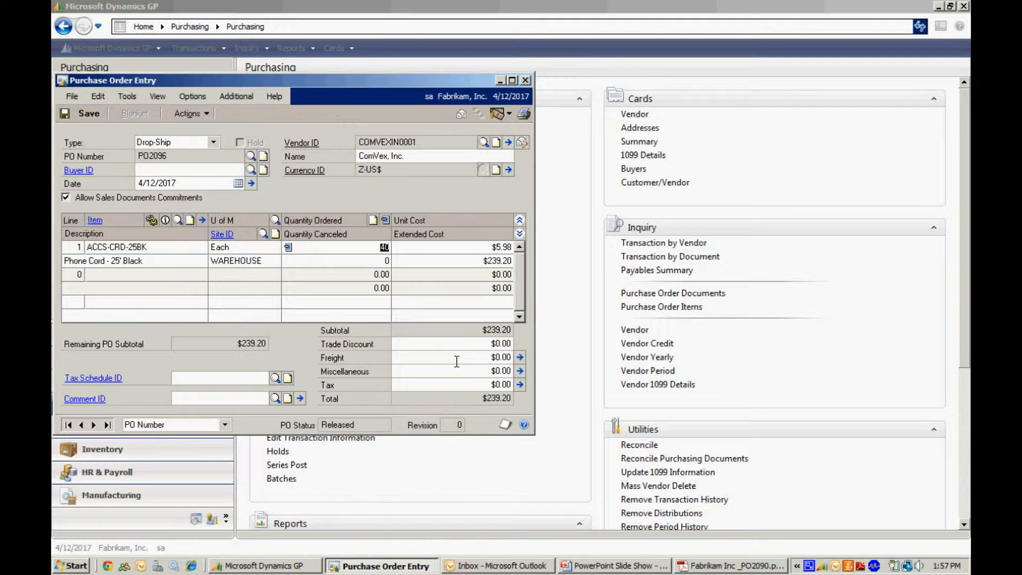
- Invoice item ACCS-CRD-25BK from the drop-ship purchase order, enter the vendor document number, post the purchasing invoice and close its entry window
{"action": "left_click", "coordinate": [191, 115]}
{"action": "left_click", "coordinate": [187, 128]}
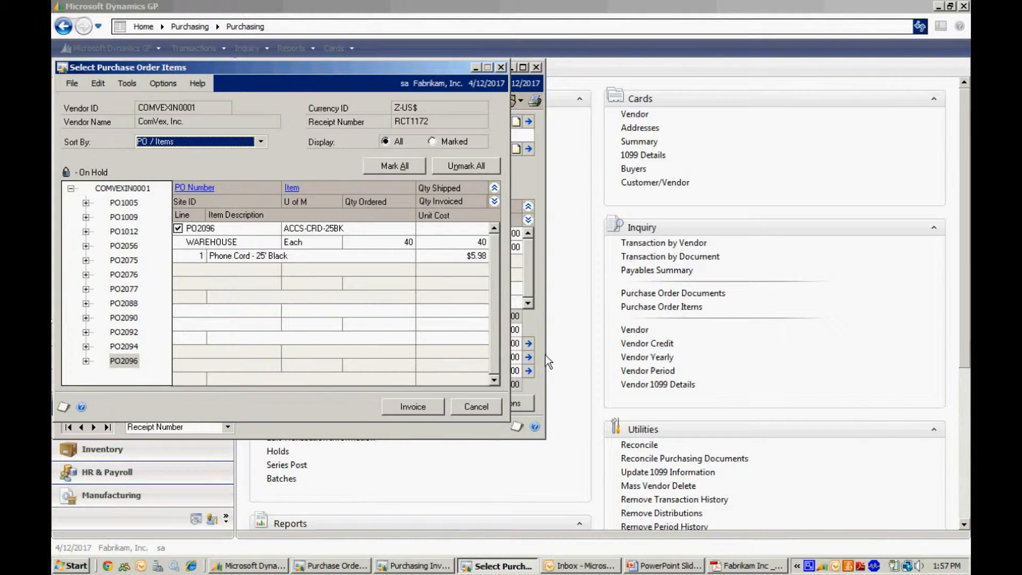
{"action": "left_click", "coordinate": [406, 405]}
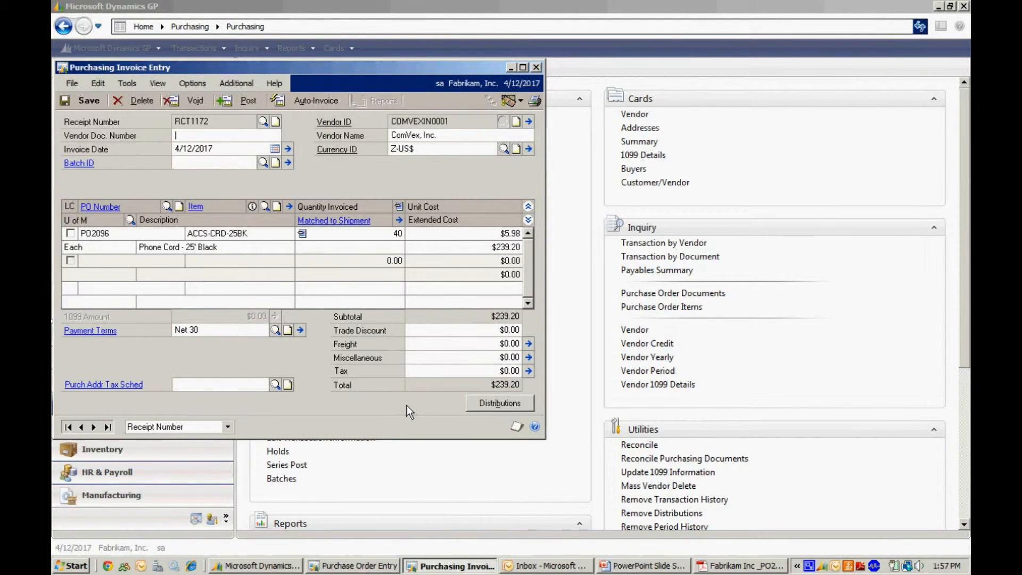
{"action": "type", "text": "4365454"}
{"action": "left_click", "coordinate": [239, 101]}
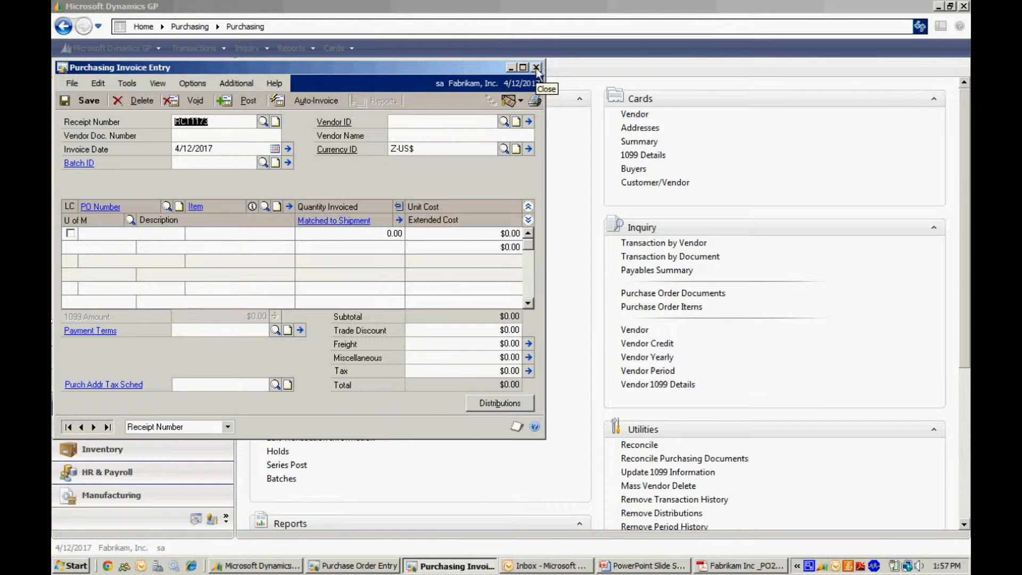
{"action": "left_click", "coordinate": [537, 68]}
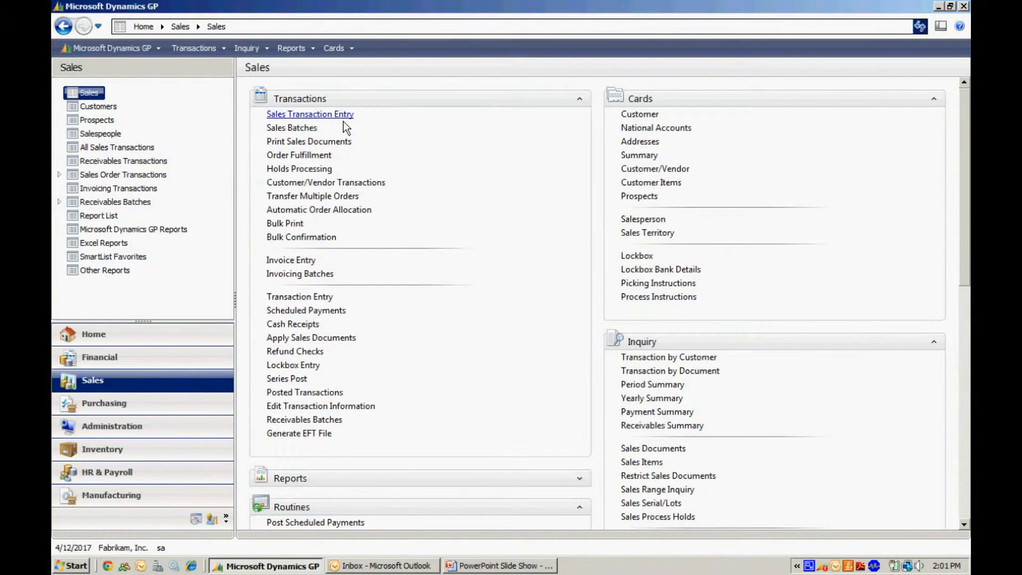
- Start sales transaction entry and load the most recent drop-ship order for Adam Park Resort from the sales document list
{"action": "left_click", "coordinate": [320, 115]}
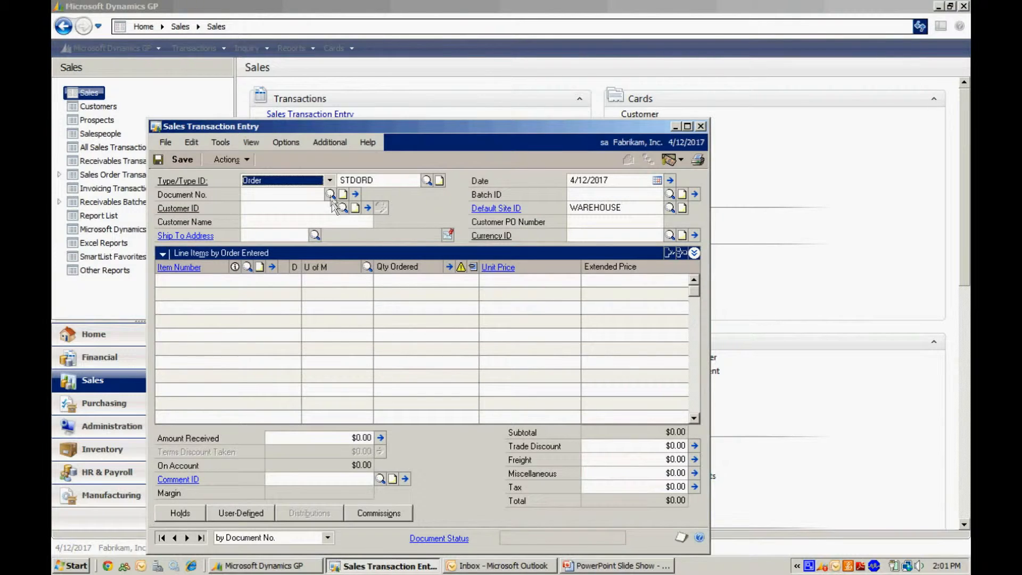
{"action": "left_click", "coordinate": [330, 194]}
{"action": "left_click", "coordinate": [329, 190]}
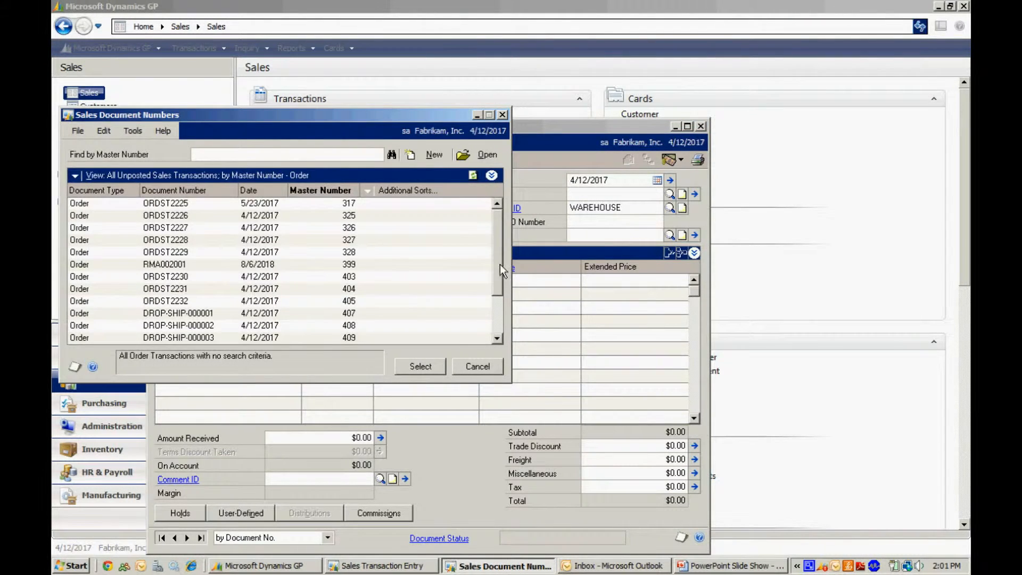
{"action": "scroll", "coordinate": [497, 330], "scroll_direction": "down", "scroll_amount": 2}
{"action": "left_click", "coordinate": [314, 337]}
{"action": "double_click", "coordinate": [312, 339]}
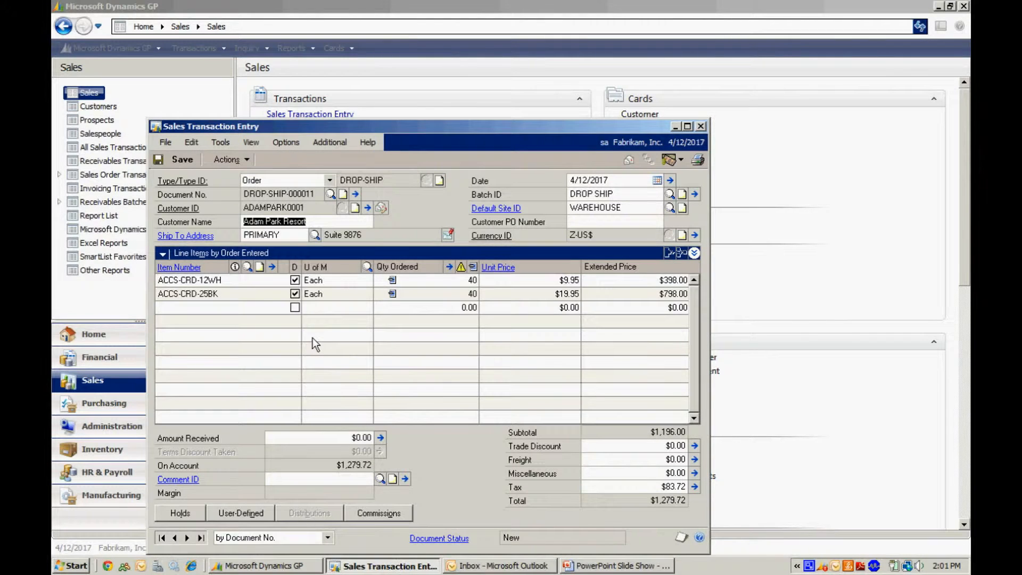
- Examine the expanded line details of items ACCS-CRD-12WH and ACCS-CRD-25BK, including their invoice and fulfilled quantities
{"action": "left_click", "coordinate": [644, 280]}
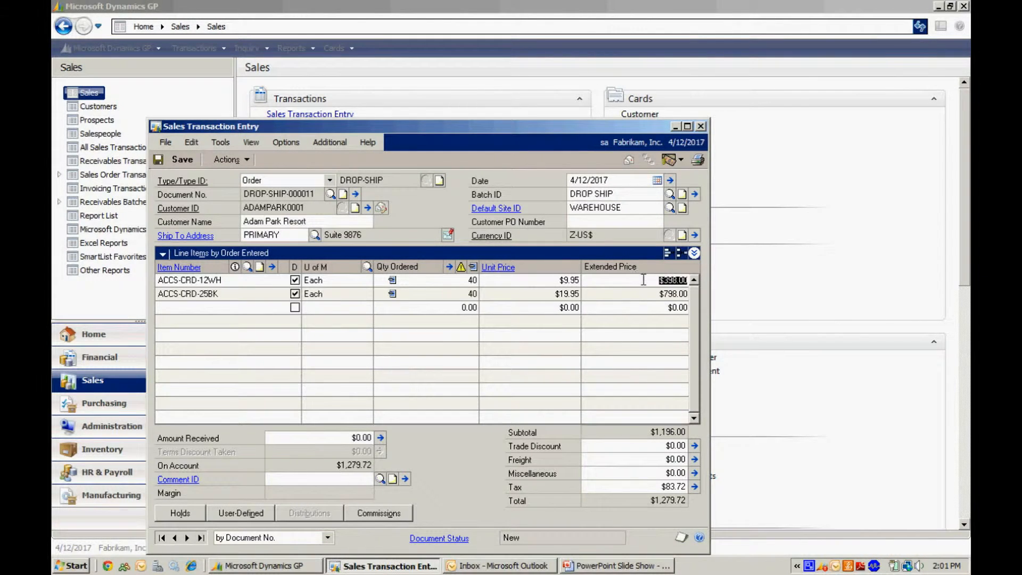
{"action": "left_click", "coordinate": [695, 253]}
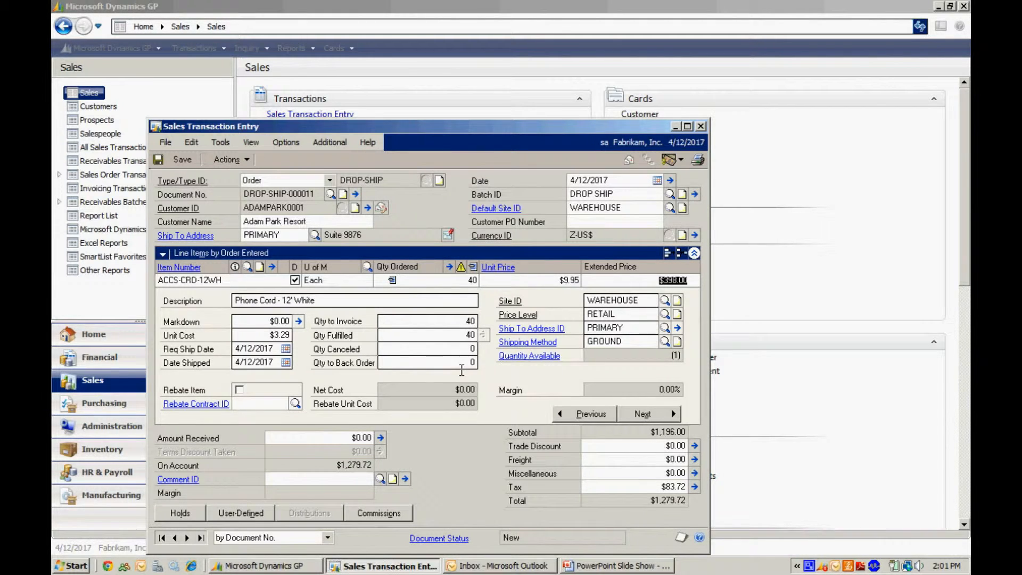
{"action": "left_click", "coordinate": [652, 413]}
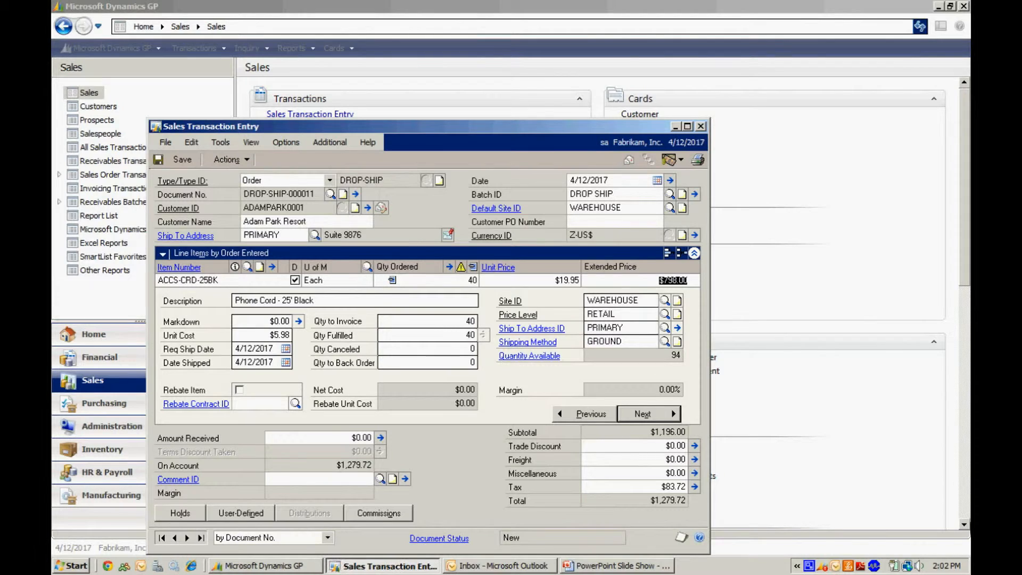
- Transfer the orders in the DROP SHIP batch to invoices, including totals and deposits, and review the transfer log
{"action": "left_click", "coordinate": [695, 195]}
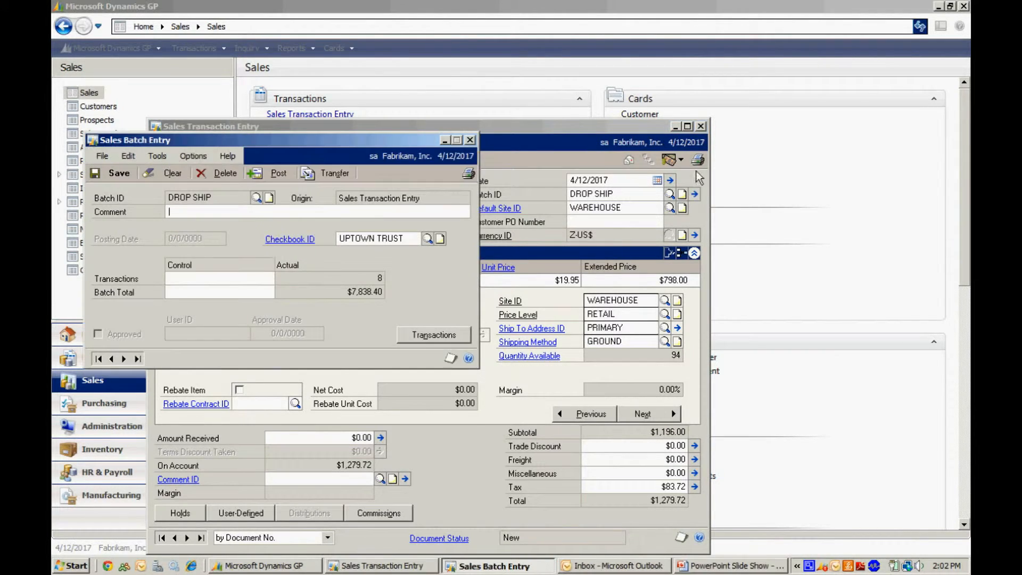
{"action": "left_click", "coordinate": [702, 126]}
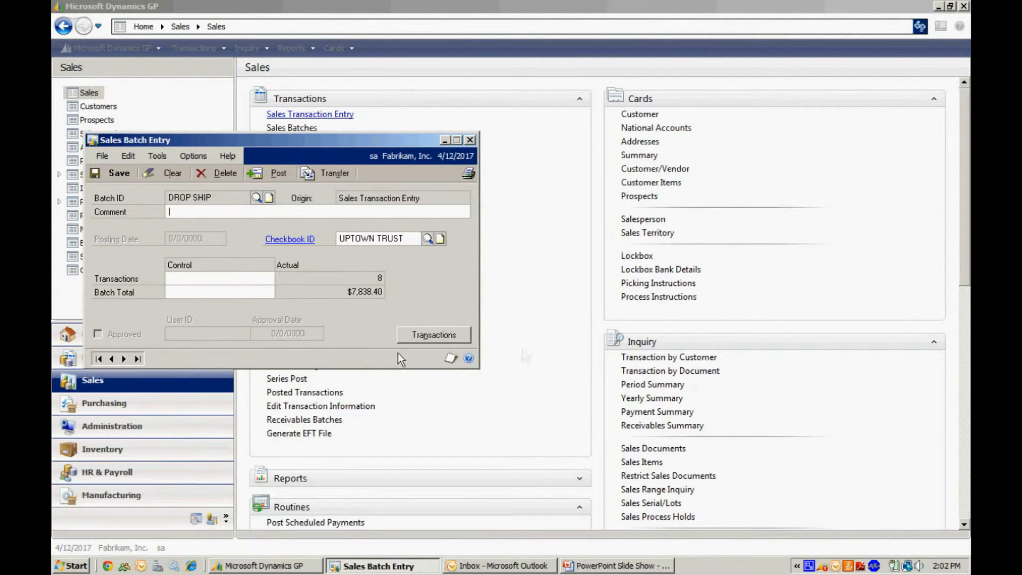
{"action": "left_click", "coordinate": [328, 175]}
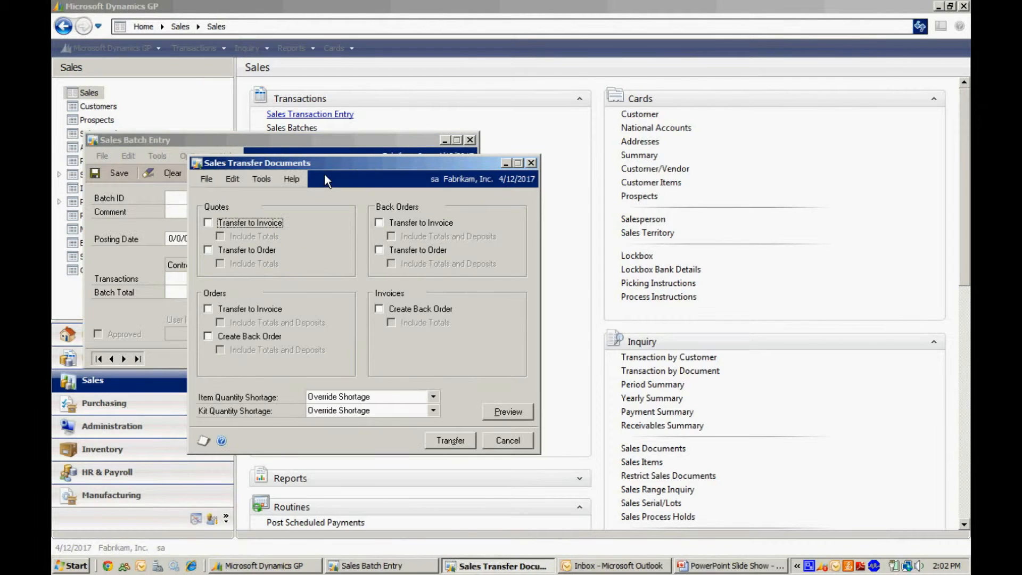
{"action": "left_click", "coordinate": [216, 310]}
{"action": "left_click", "coordinate": [220, 323]}
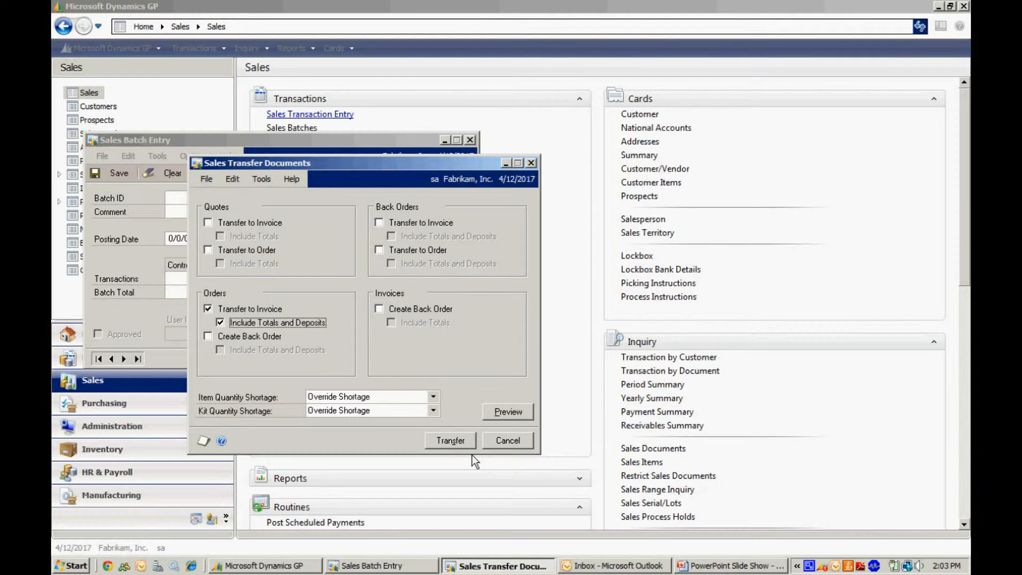
{"action": "left_click", "coordinate": [448, 441]}
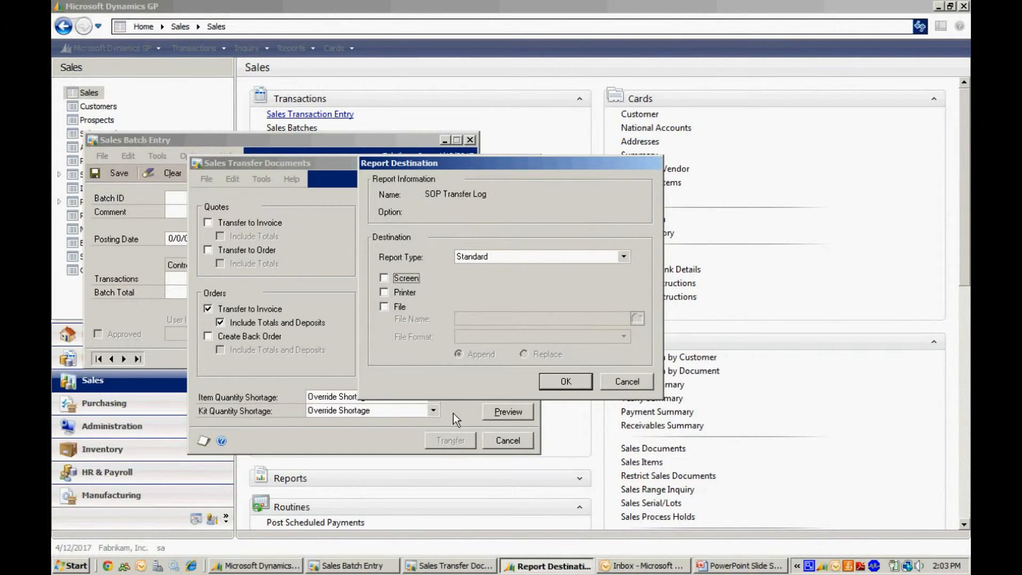
{"action": "left_click", "coordinate": [554, 380]}
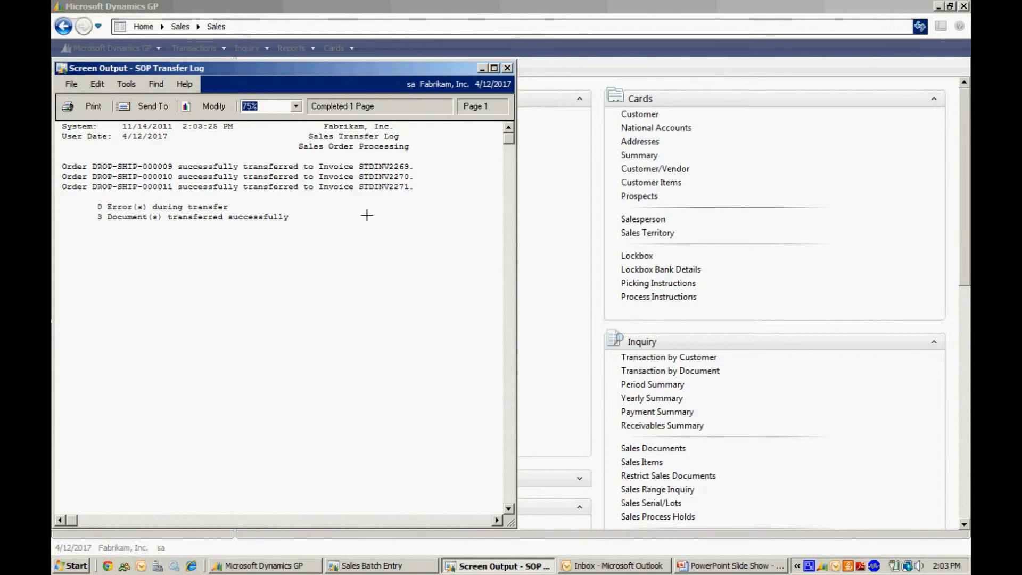
{"action": "left_click", "coordinate": [508, 68]}
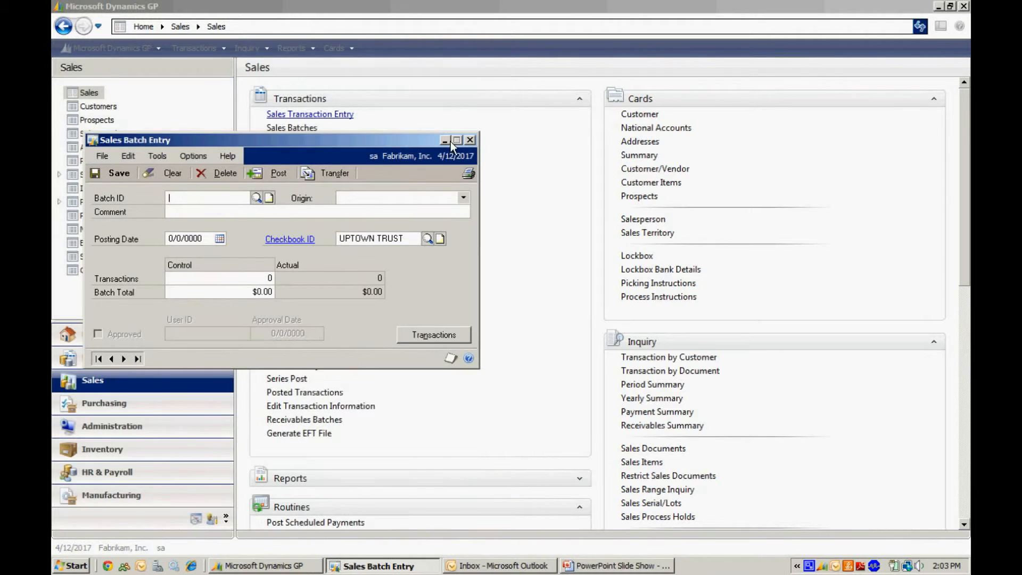
- Reload the DROP SHIP batch and set its document printing to include invoices, both printed and sent in e-mail
{"action": "left_click", "coordinate": [256, 198]}
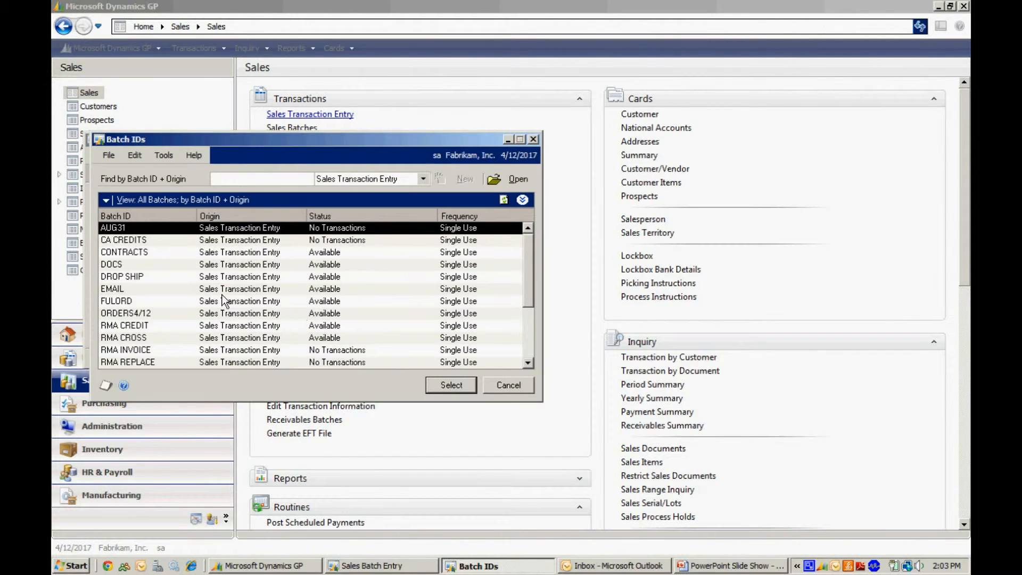
{"action": "left_click", "coordinate": [164, 281]}
{"action": "double_click", "coordinate": [165, 282]}
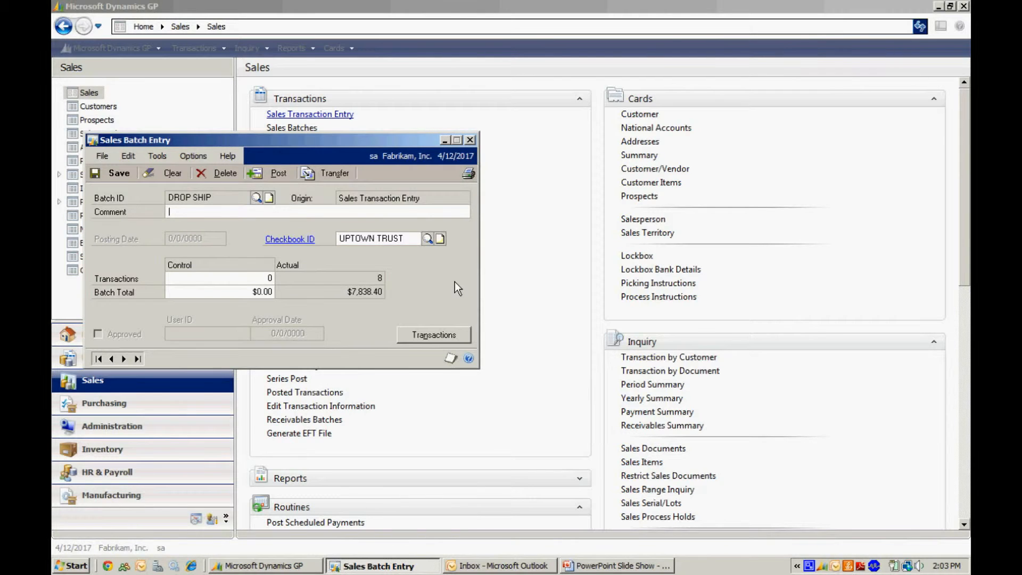
{"action": "left_click", "coordinate": [463, 172]}
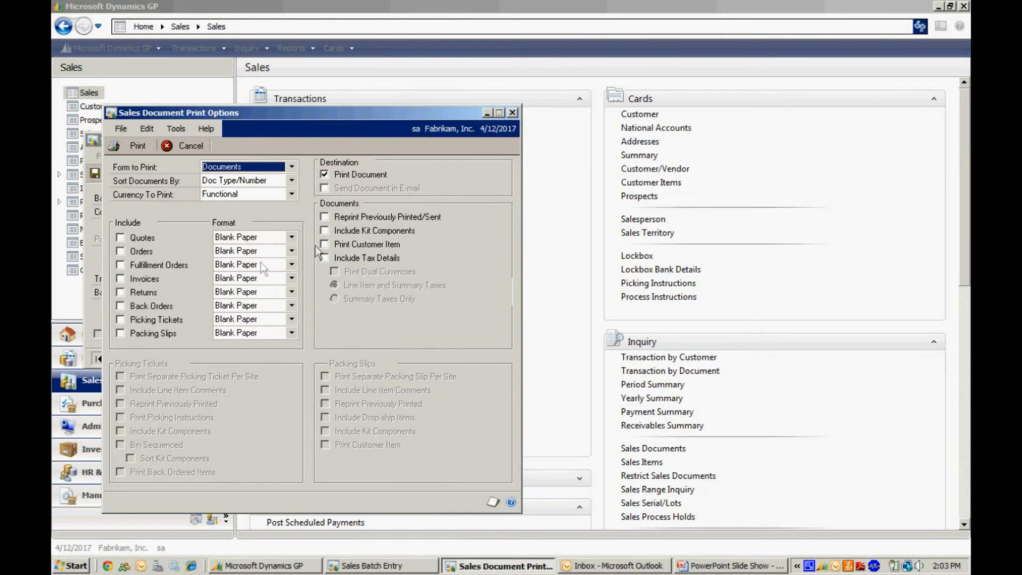
{"action": "left_click", "coordinate": [120, 278]}
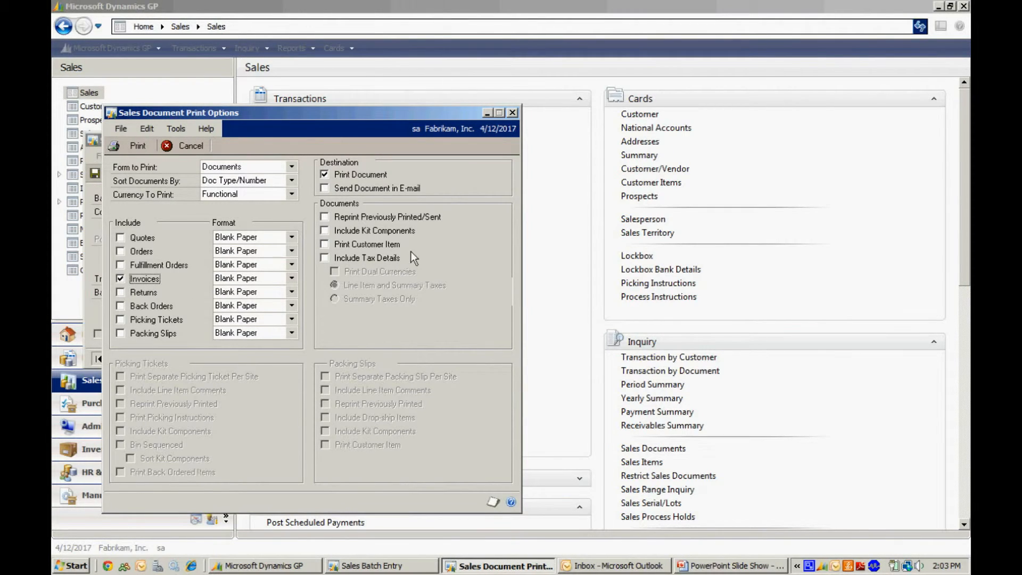
{"action": "left_click", "coordinate": [349, 187]}
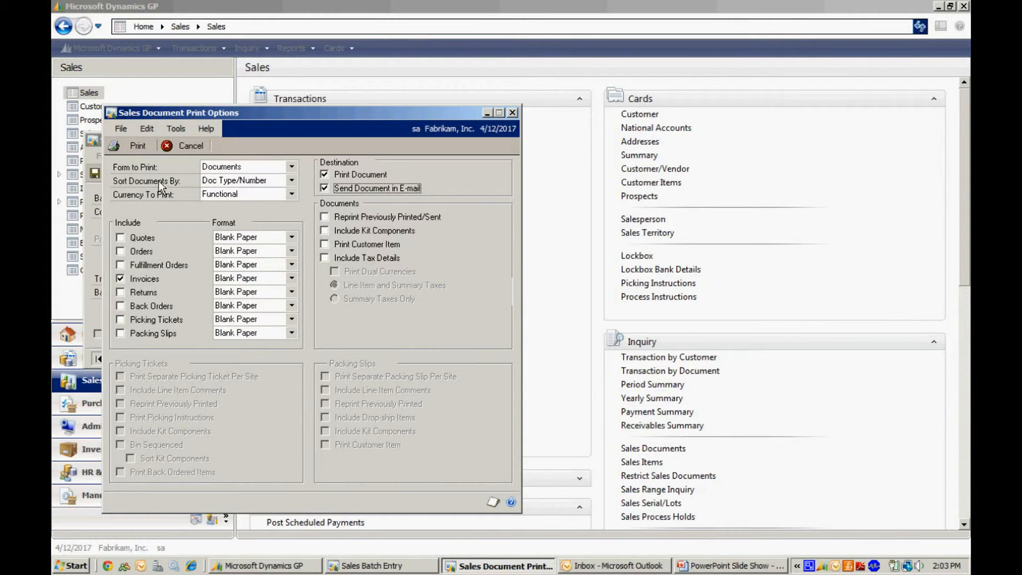
- Print the batch's invoices to screen as Template reports and output the Exception Report to screen as well
{"action": "left_click", "coordinate": [134, 145]}
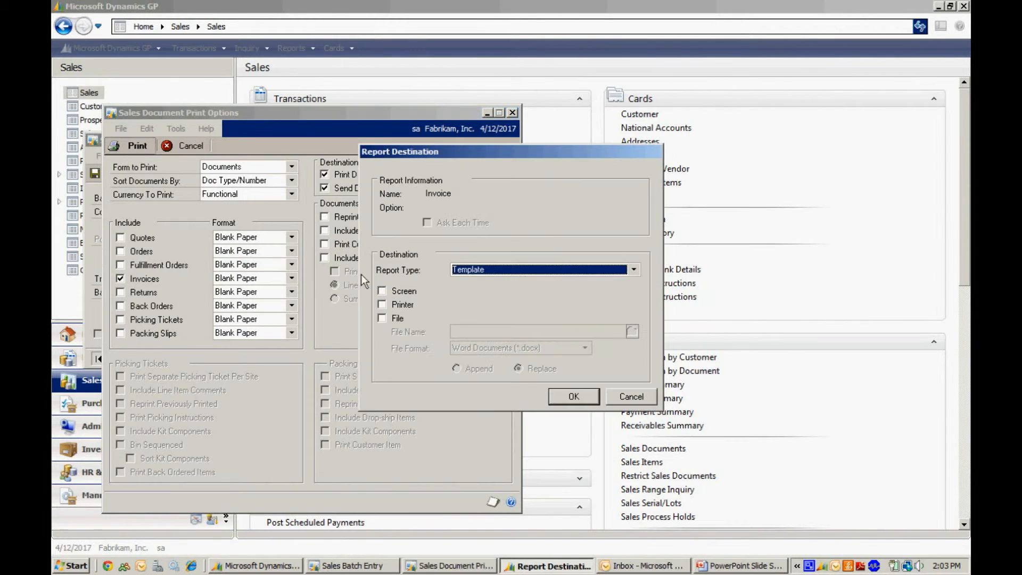
{"action": "left_click", "coordinate": [402, 294]}
{"action": "left_click", "coordinate": [568, 397]}
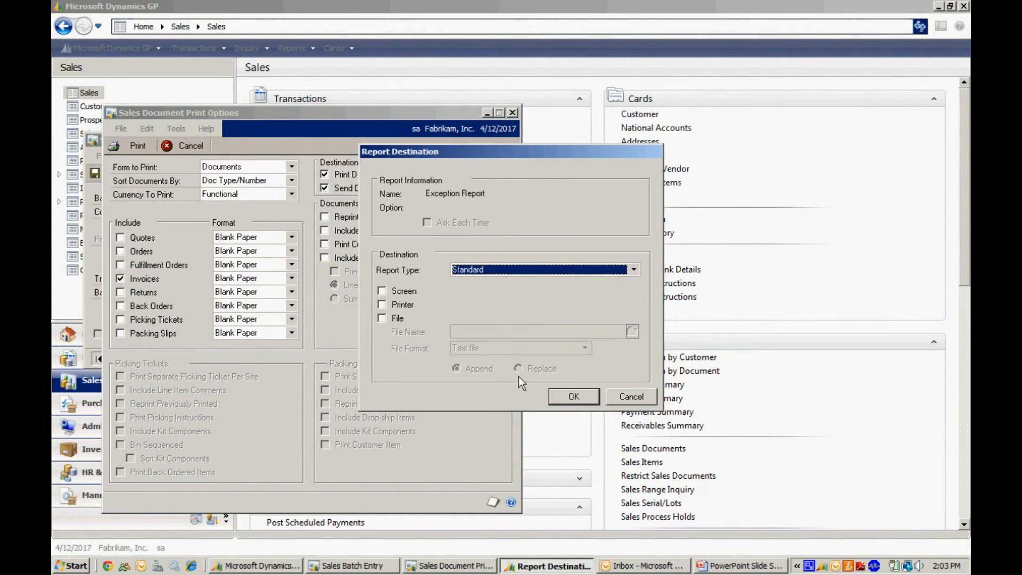
{"action": "left_click", "coordinate": [394, 291]}
{"action": "left_click", "coordinate": [575, 397]}
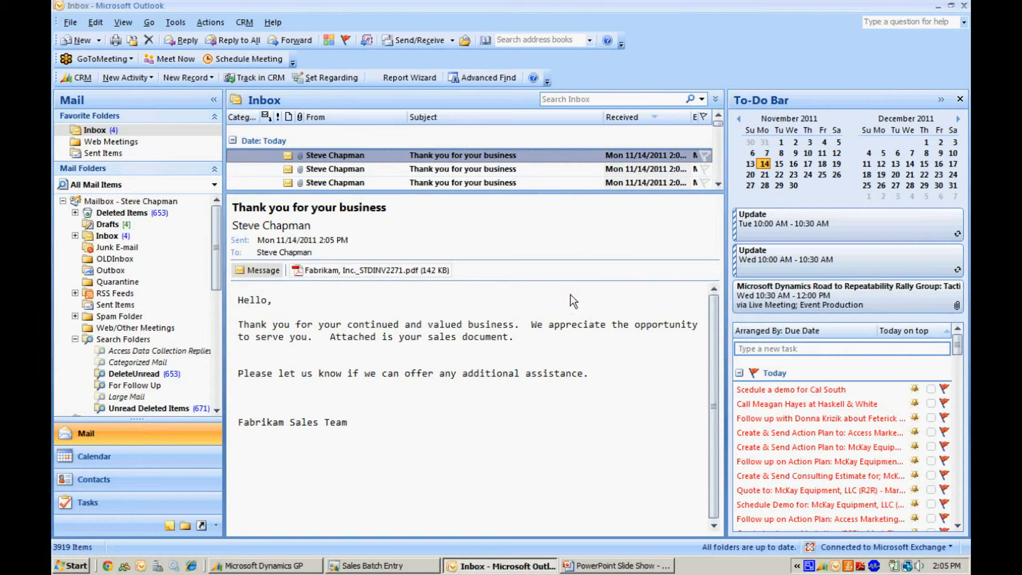
- Open the PDF invoice attached to the newest e-mail in Outlook and review it at 100% zoom
{"action": "double_click", "coordinate": [380, 271]}
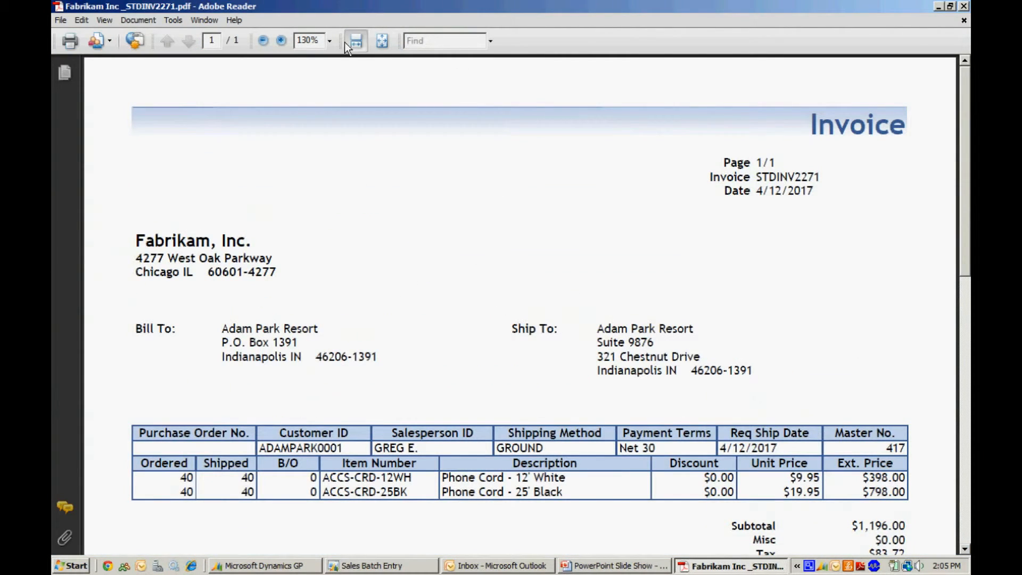
{"action": "left_click", "coordinate": [330, 41]}
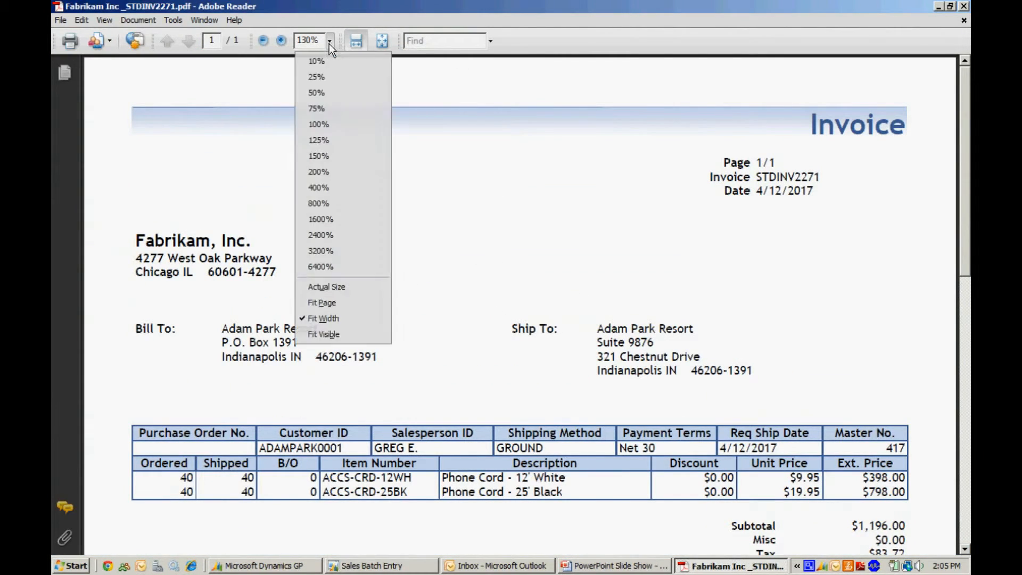
{"action": "left_click", "coordinate": [324, 124]}
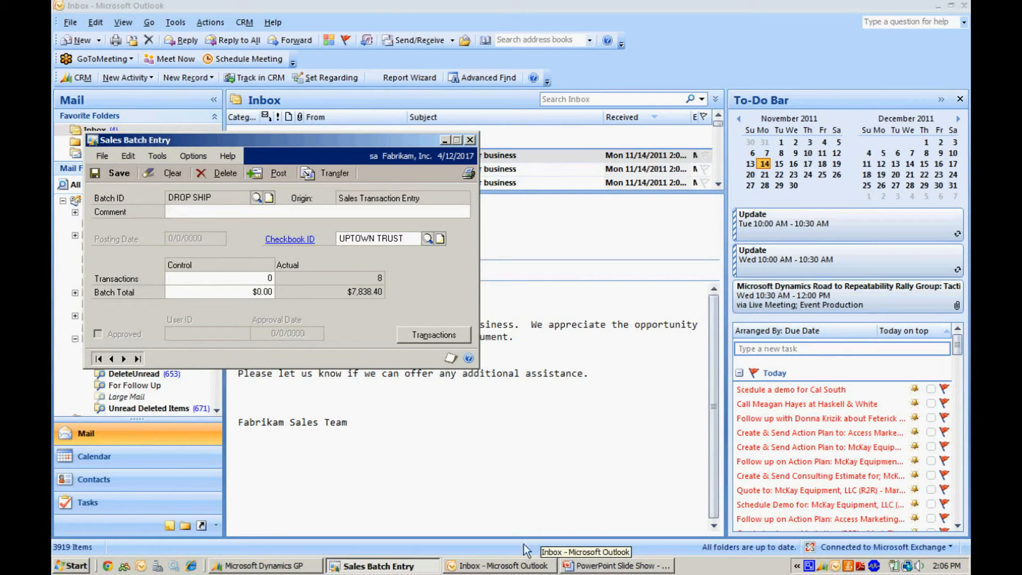
- Return to Microsoft Dynamics GP and post the DROP SHIP sales batch
{"action": "left_click", "coordinate": [276, 176]}
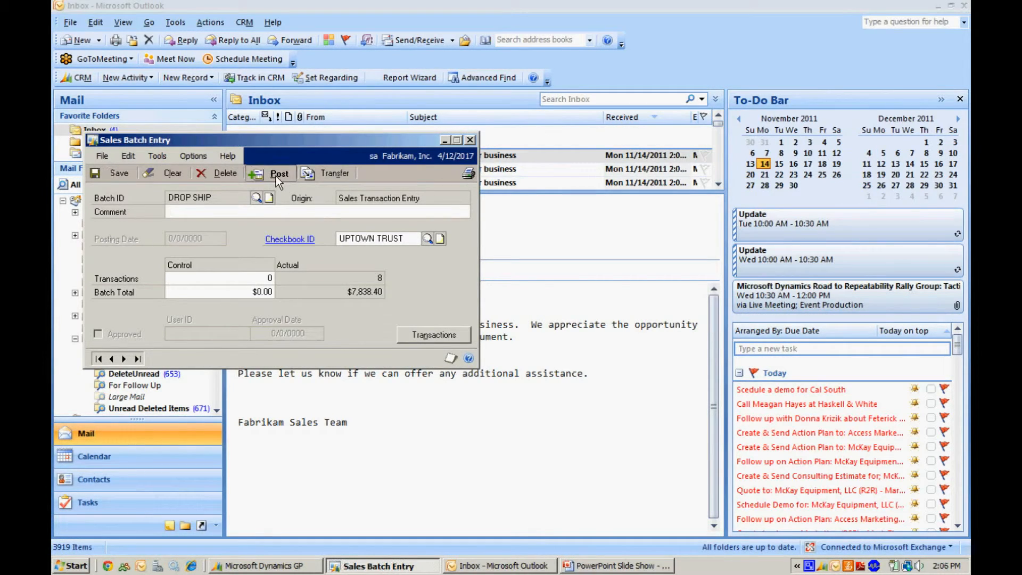